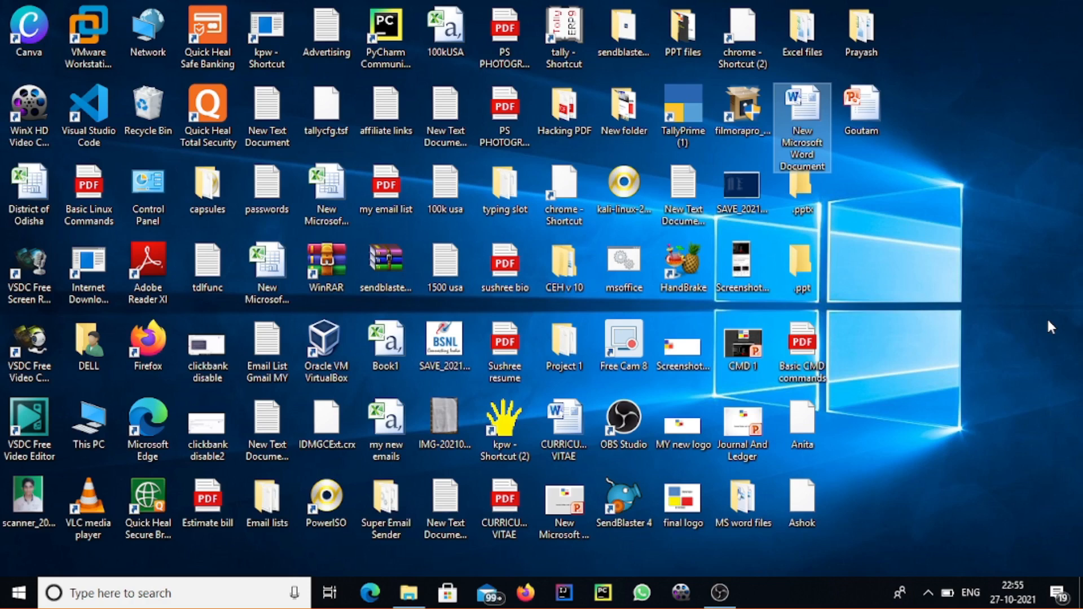
Step: Search the computer for the Word program using the name winword
{"action": "left_click", "coordinate": [1048, 321]}
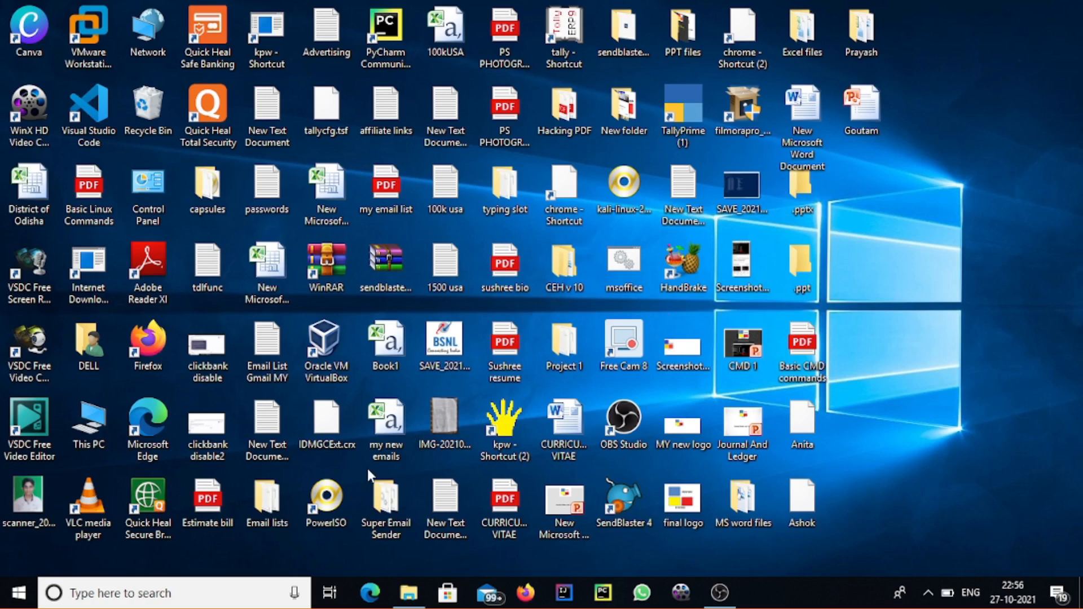
{"action": "left_click", "coordinate": [192, 591]}
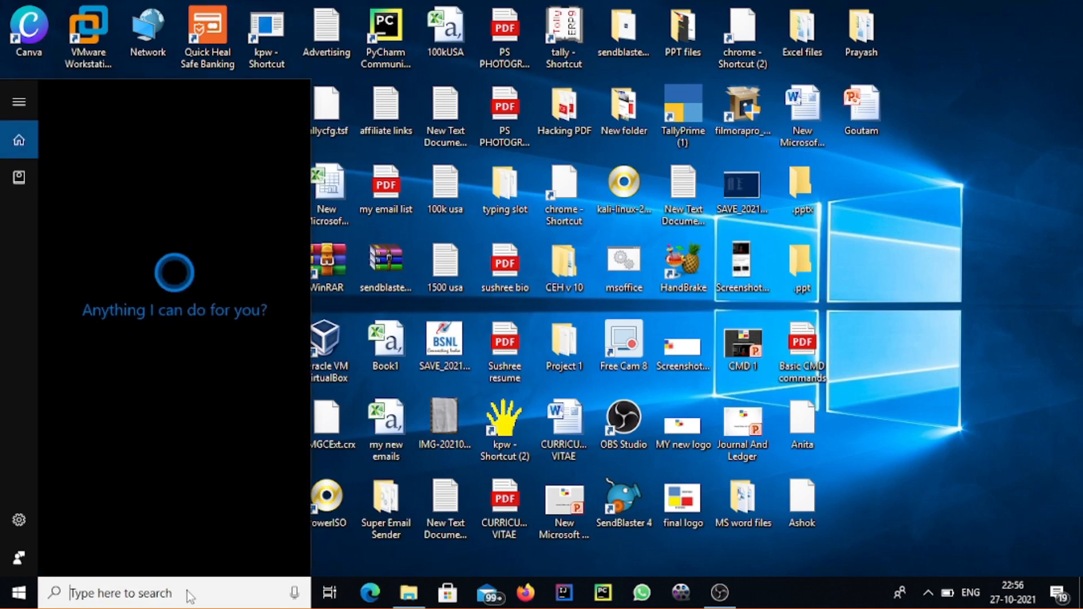
{"action": "type", "text": "win"}
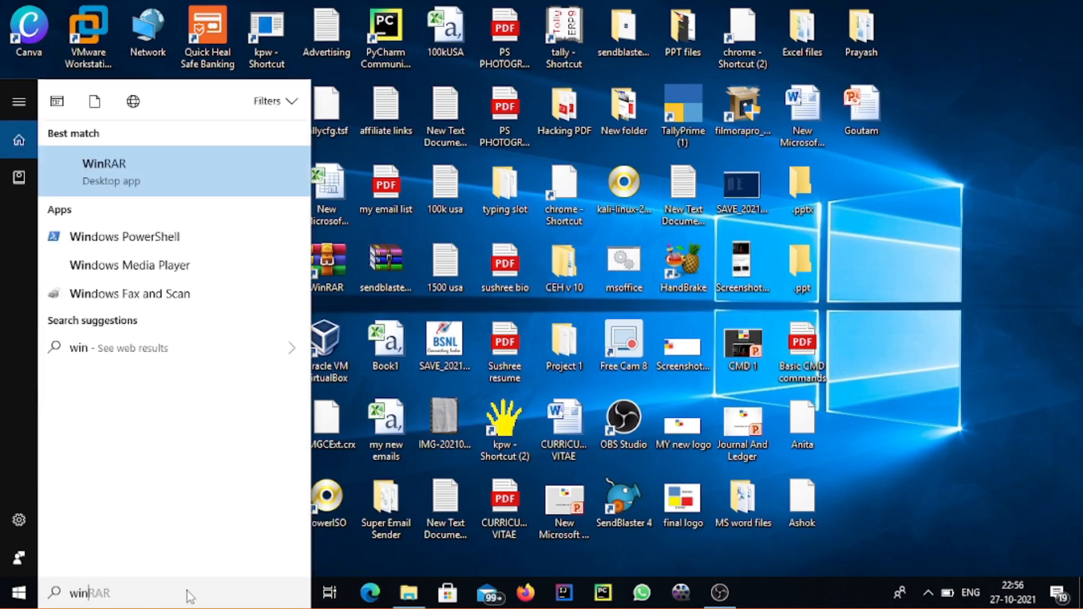
{"action": "type", "text": "word"}
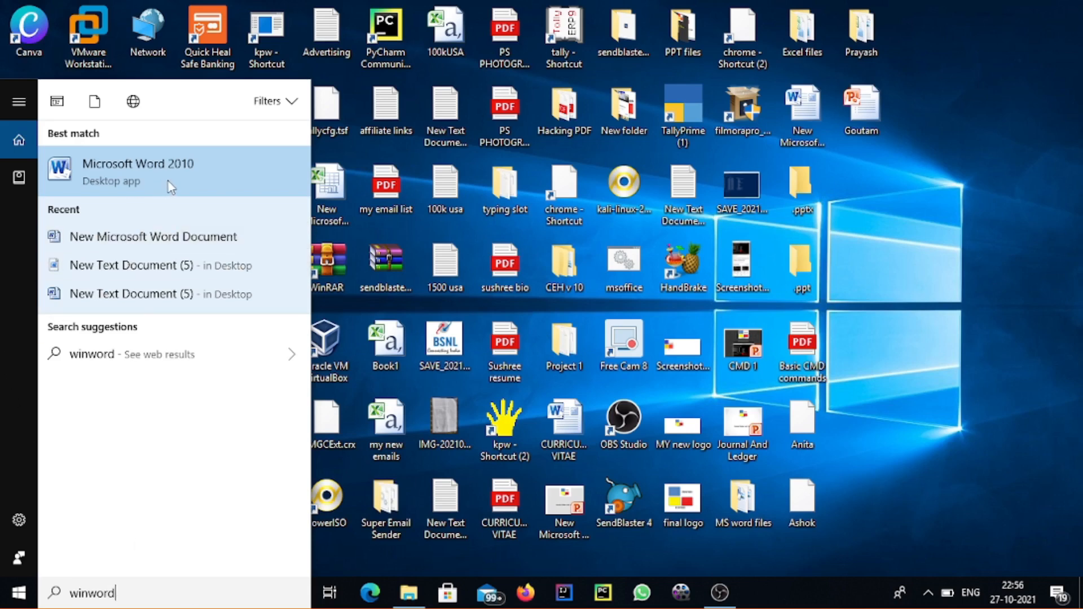
{"action": "left_click", "coordinate": [869, 225]}
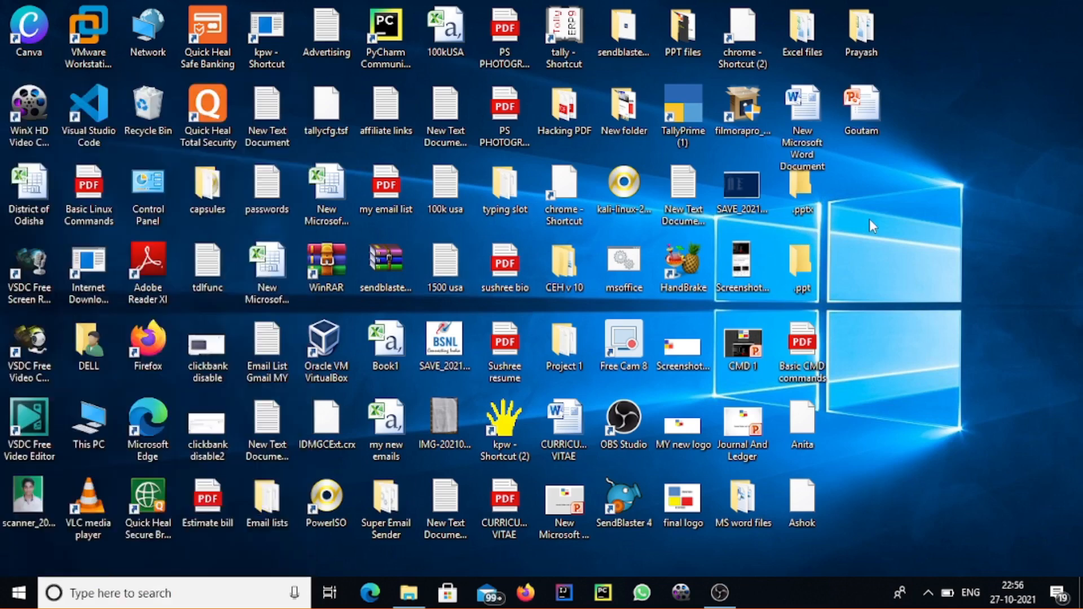
Step: Look up the desktop's option for creating a new Microsoft Word document
{"action": "right_click", "coordinate": [931, 39]}
{"action": "mouse_move", "coordinate": [929, 57]}
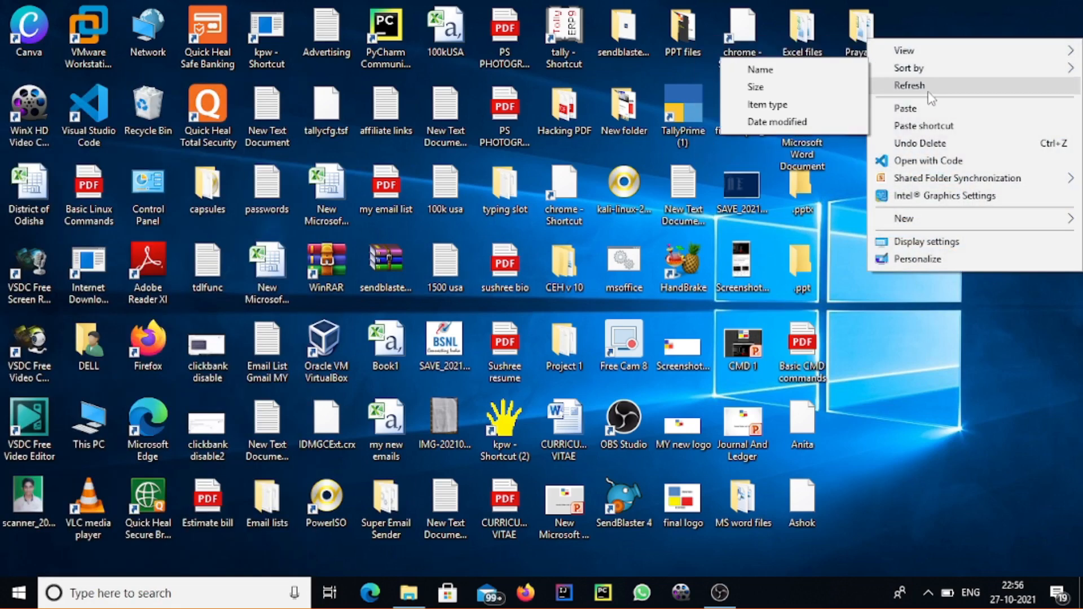
{"action": "mouse_move", "coordinate": [917, 224]}
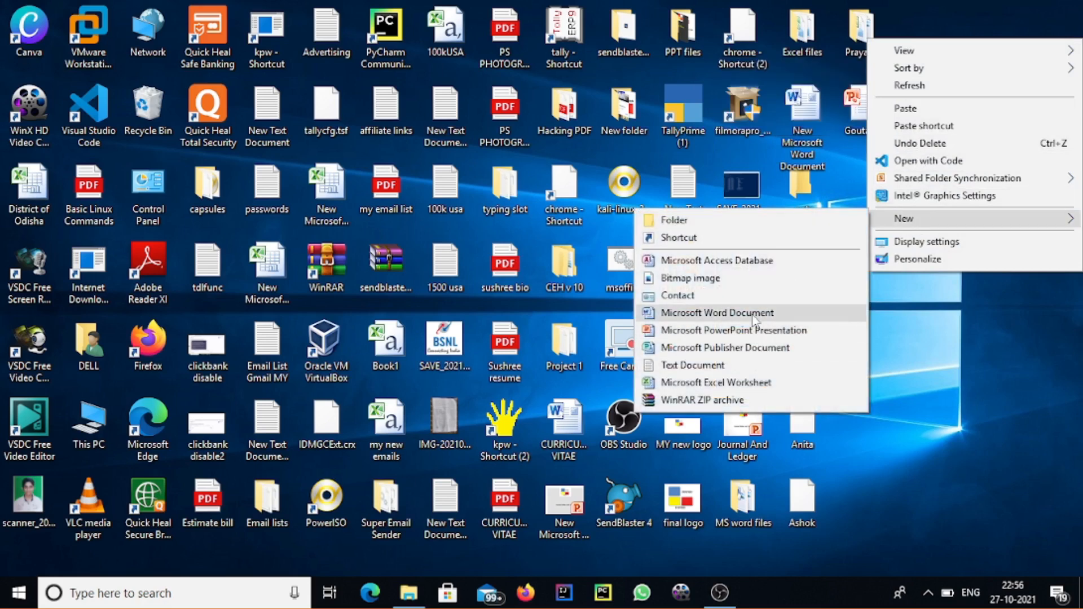
{"action": "left_click", "coordinate": [959, 390]}
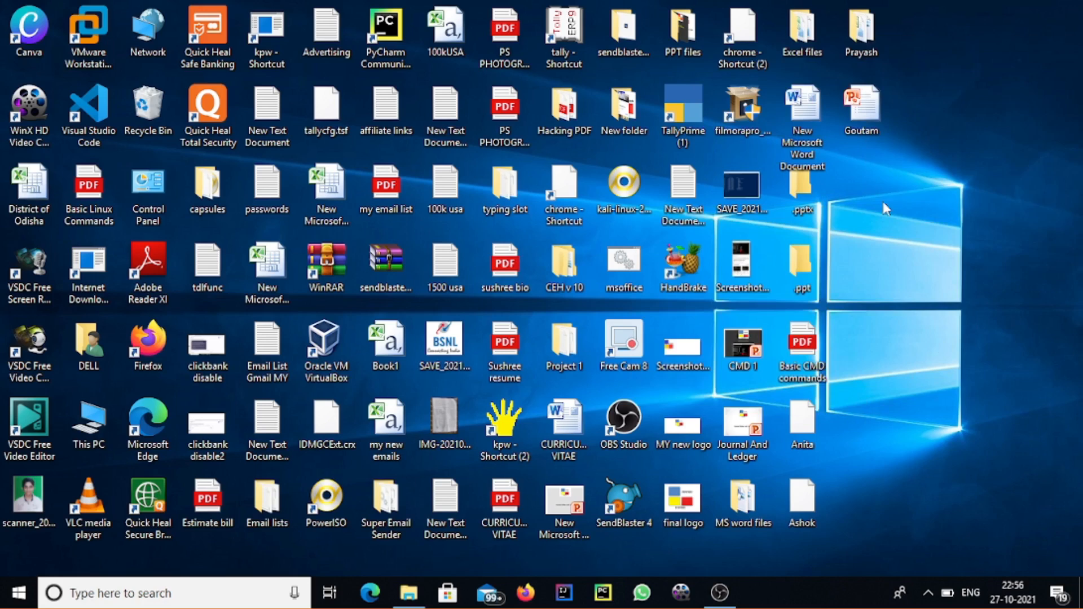
Step: Open the New Microsoft Word Document file from the desktop and dismiss the Office activation wizard
{"action": "double_click", "coordinate": [817, 140]}
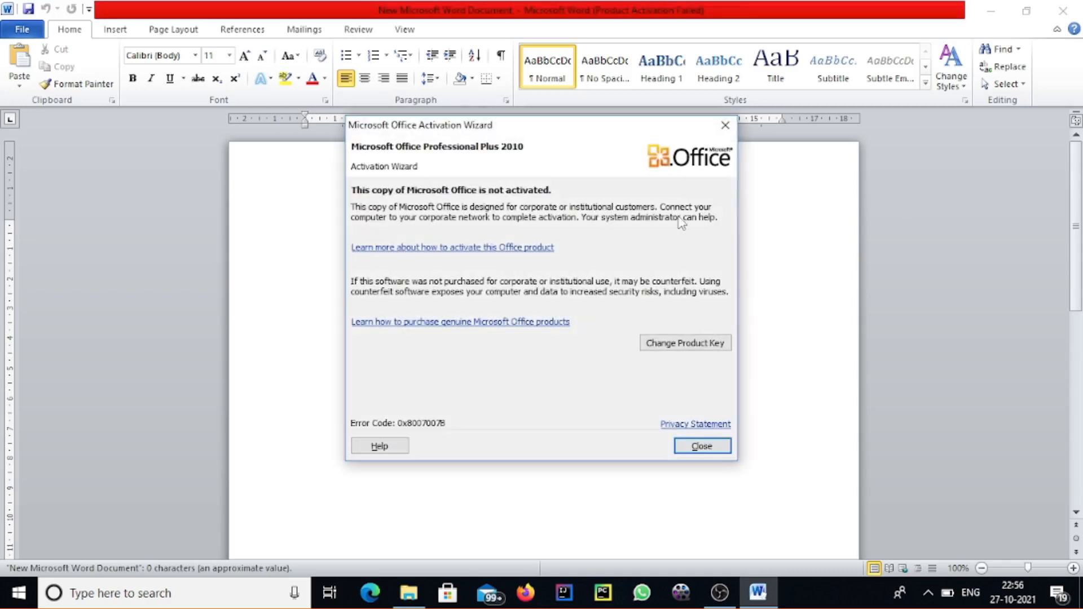
{"action": "left_click", "coordinate": [725, 125]}
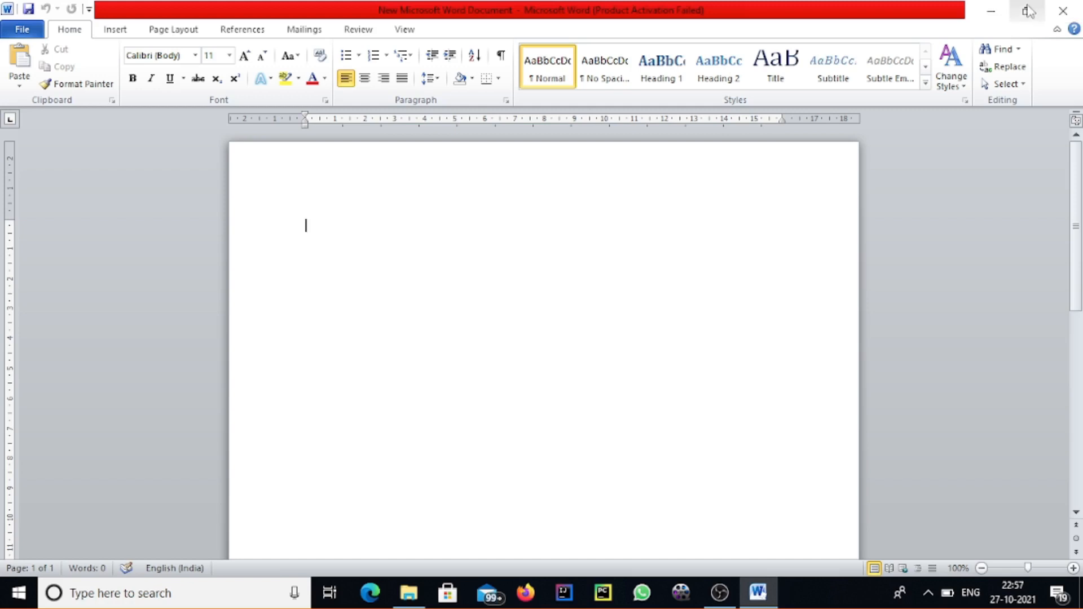
Step: Shrink and re-maximize the document window, and minimize it and bring it back
{"action": "left_click", "coordinate": [1027, 11]}
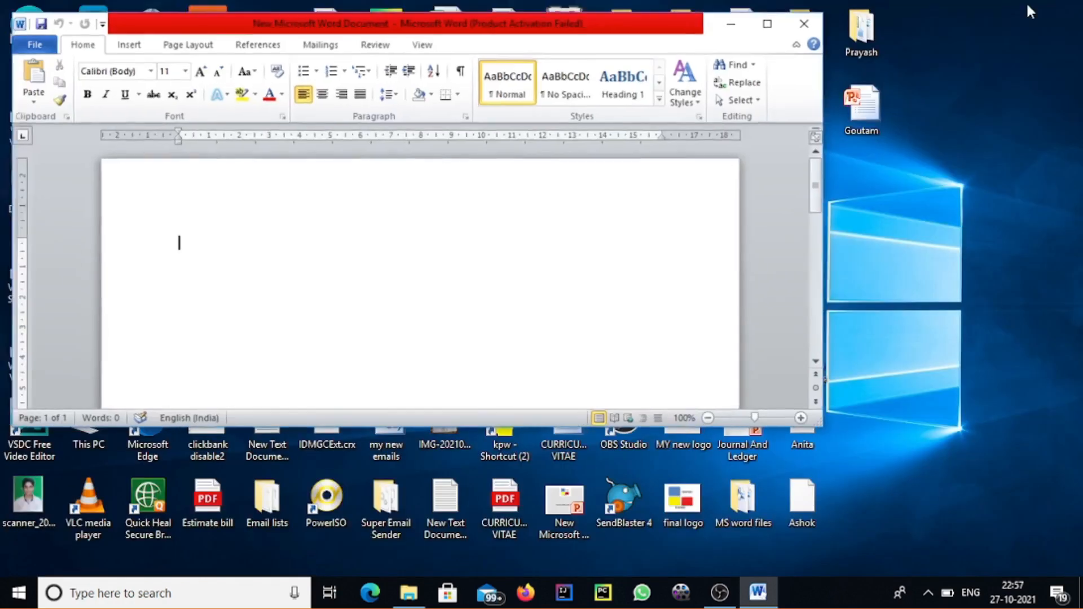
{"action": "left_click", "coordinate": [781, 12]}
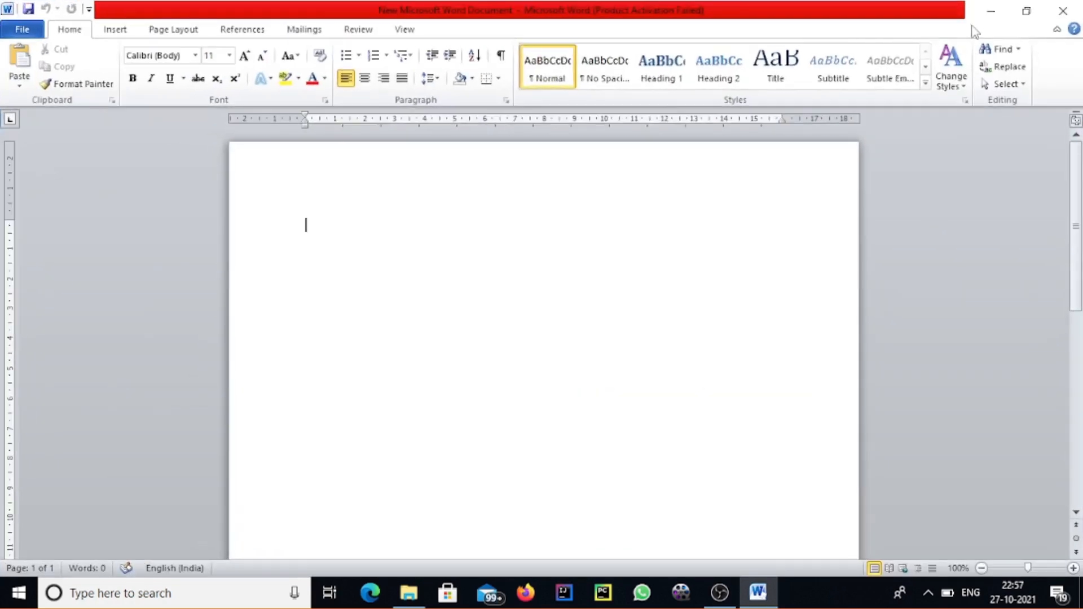
{"action": "left_click", "coordinate": [999, 8]}
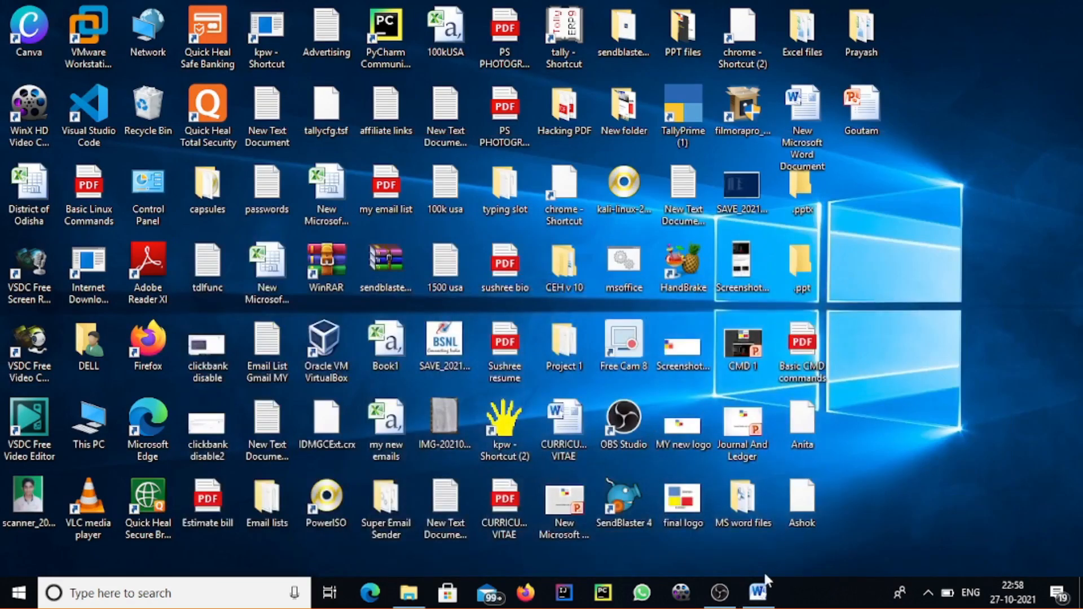
{"action": "mouse_move", "coordinate": [757, 592]}
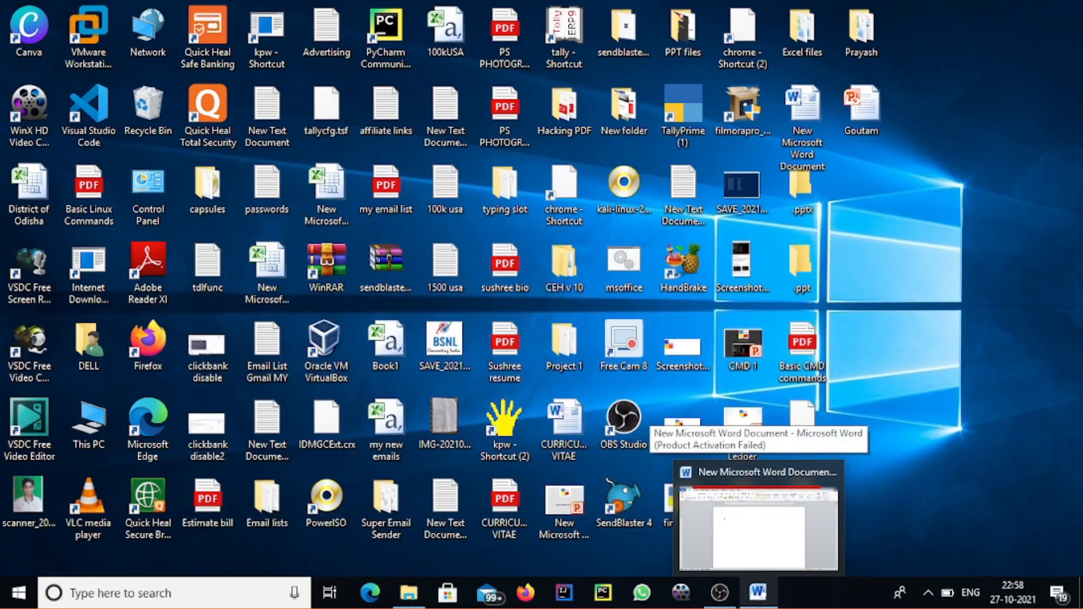
{"action": "left_click", "coordinate": [773, 556]}
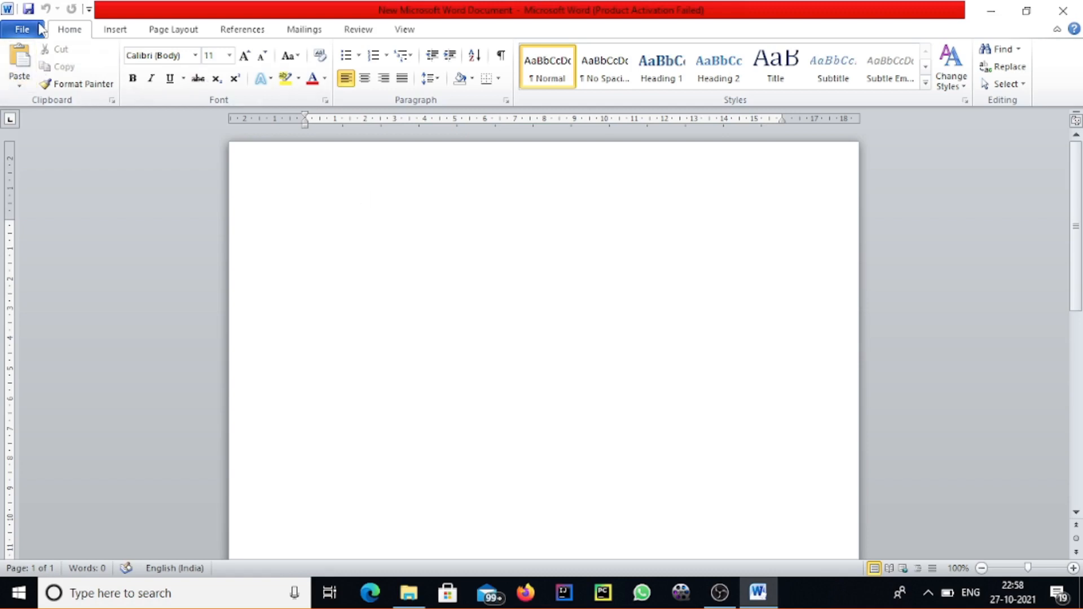
Step: Examine the document information and the new-document templates, including the Resumes and CVs category, and return to the document
{"action": "left_click", "coordinate": [39, 28]}
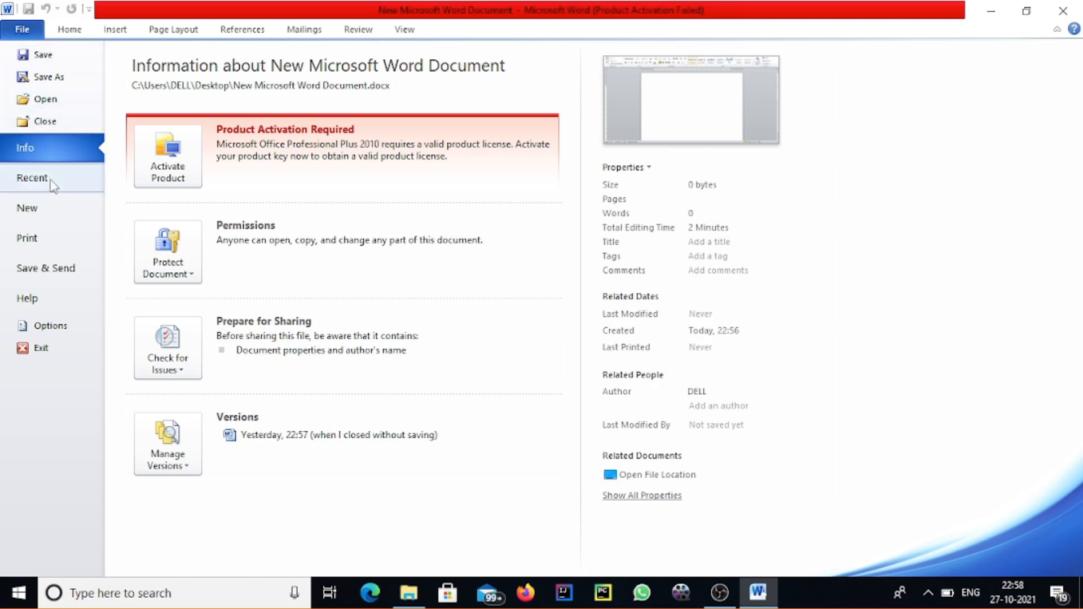
{"action": "left_click", "coordinate": [54, 207]}
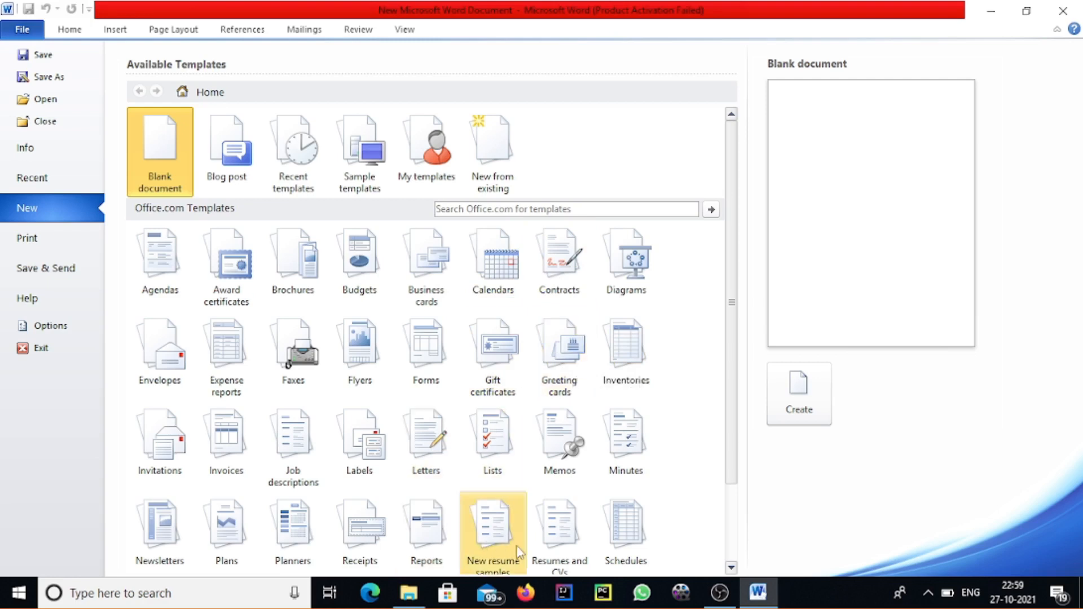
{"action": "left_click", "coordinate": [557, 560]}
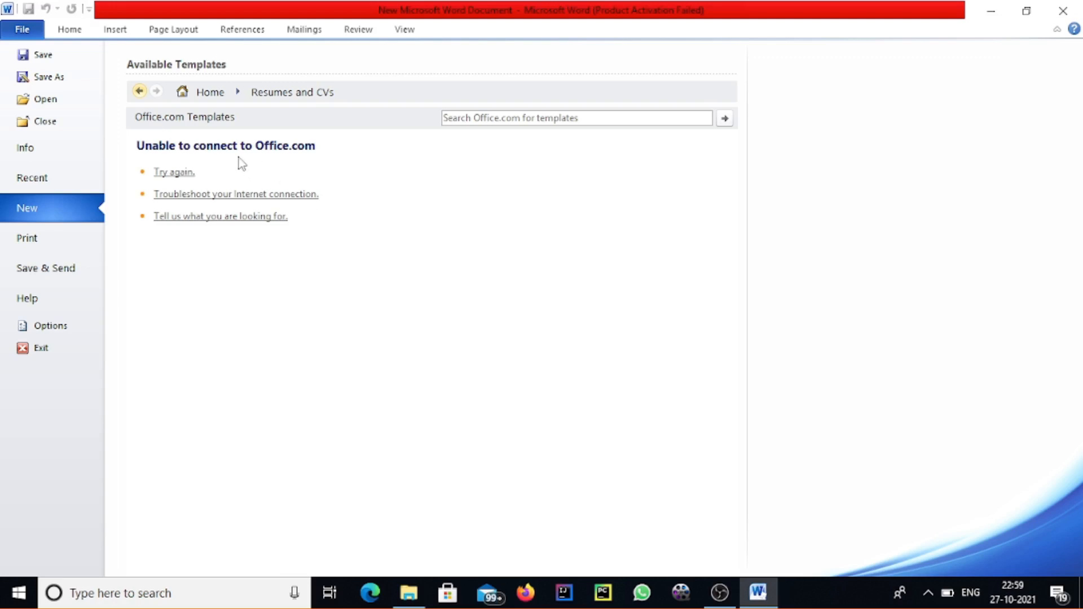
{"action": "left_click", "coordinate": [77, 40]}
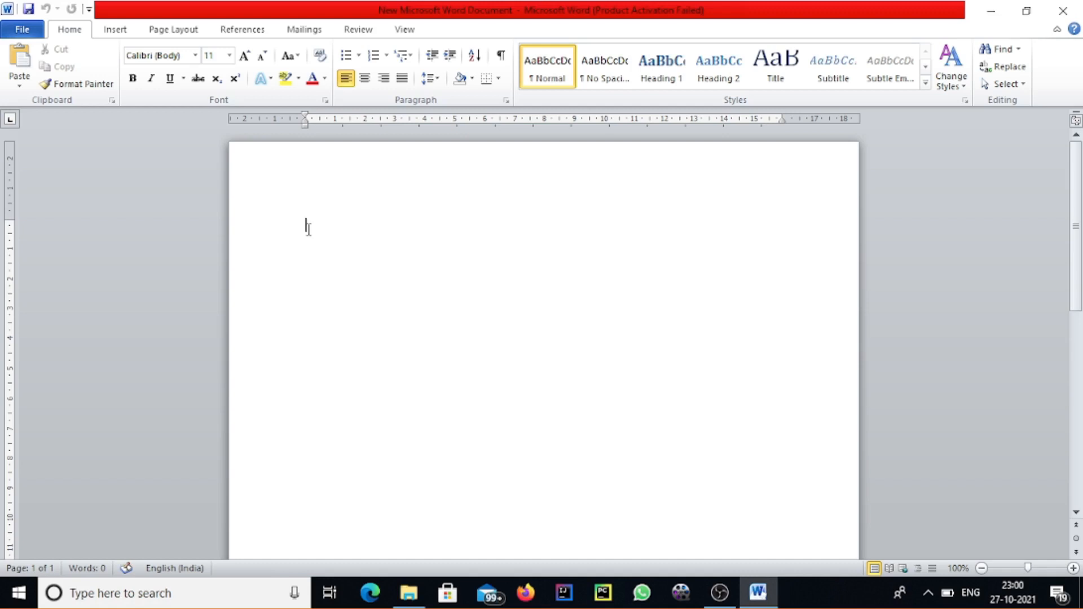
Step: Enter the test text "jkljjfdjlk" on the blank page and delete it again
{"action": "type", "text": "jkljjfdjlk"}
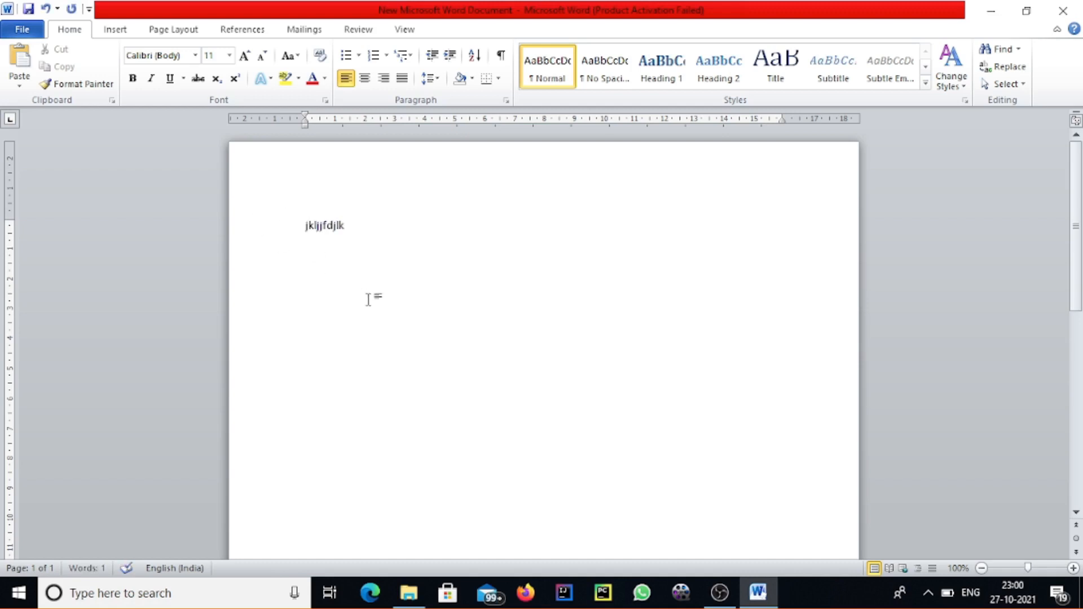
{"action": "key", "text": "BackSpace"}
{"action": "key", "text": "BackSpace"}
{"action": "key", "text": "BackSpace"}
{"action": "key", "text": "BackSpace"}
{"action": "key", "text": "BackSpace"}
{"action": "key", "text": "BackSpace"}
{"action": "key", "text": "BackSpace"}
{"action": "key", "text": "BackSpace"}
{"action": "key", "text": "BackSpace"}
Step: Reduce the page's top margin and generate sample paragraphs with =rand()
{"action": "left_click_drag", "start_coordinate": [8, 220], "coordinate": [6, 179]}
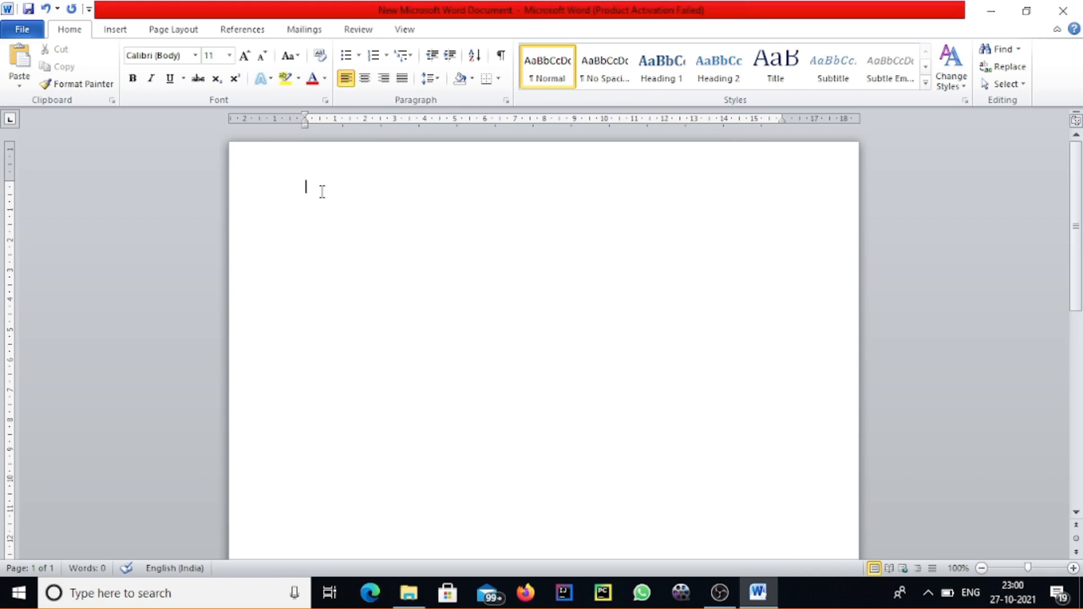
{"action": "type", "text": "=rand()"}
{"action": "key", "text": "Return"}
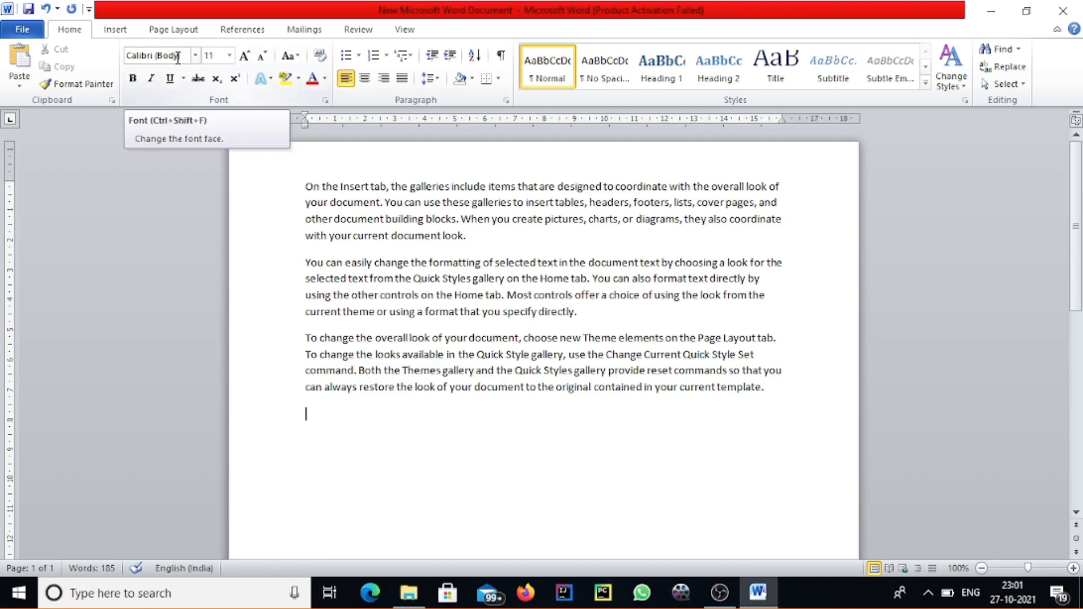
Step: Browse the available fonts, both without a selection and with the word "designed" selected in the first paragraph
{"action": "left_click", "coordinate": [195, 56]}
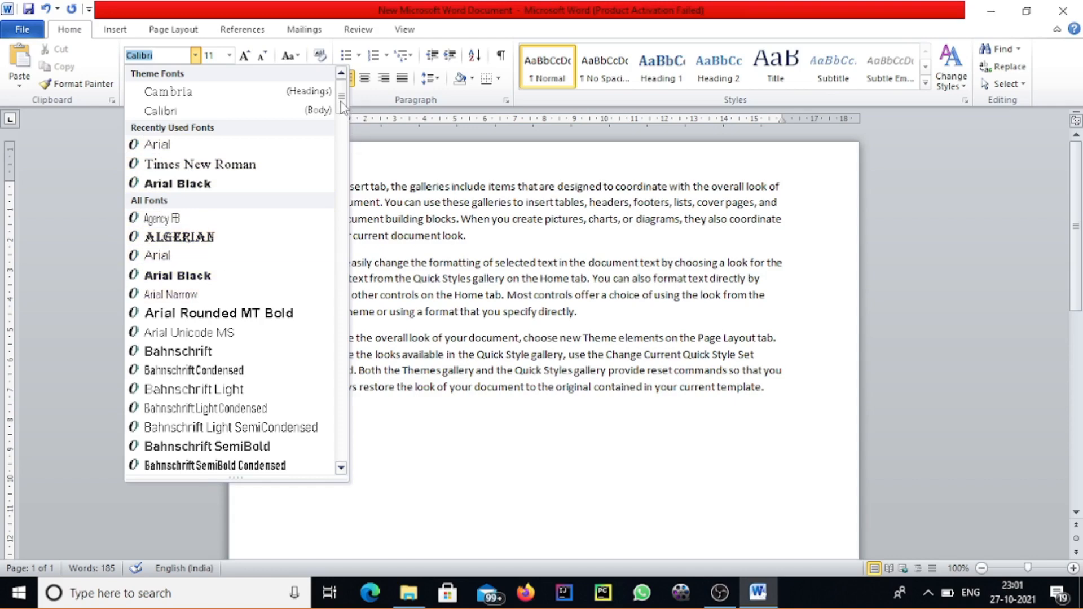
{"action": "mouse_move", "coordinate": [342, 106]}
{"action": "left_mouse_down"}
{"action": "mouse_move", "coordinate": [333, 366]}
{"action": "mouse_move", "coordinate": [326, 102]}
{"action": "left_mouse_up"}
{"action": "left_click", "coordinate": [507, 243]}
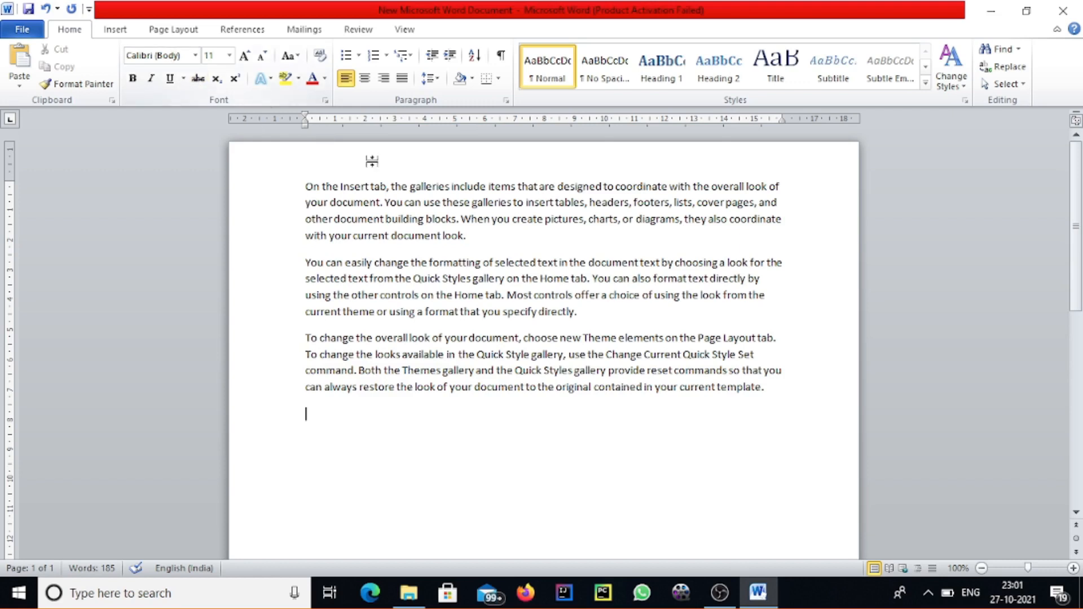
{"action": "double_click", "coordinate": [582, 186]}
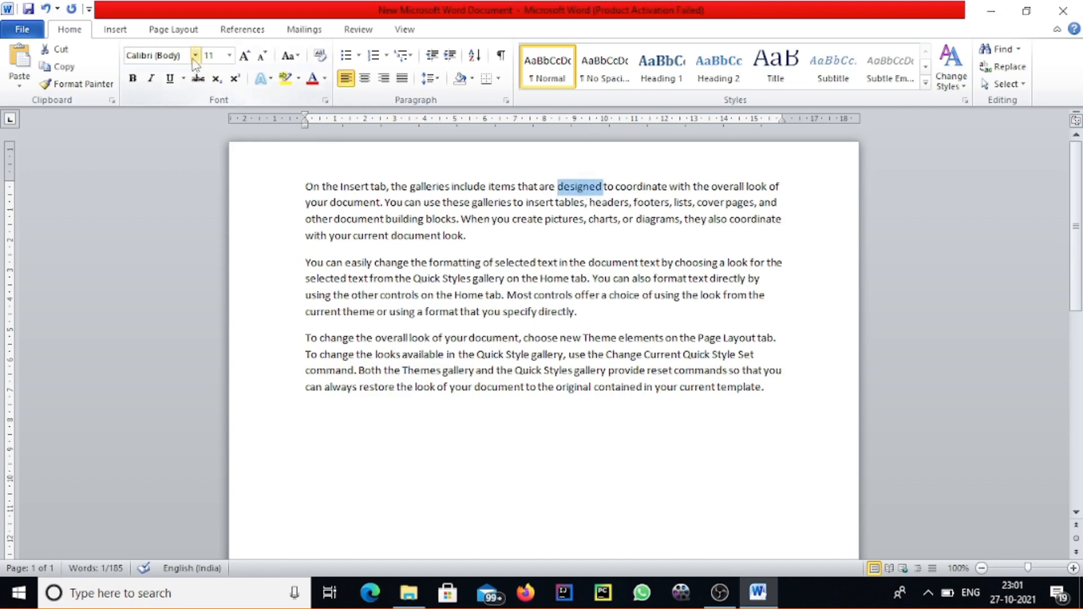
{"action": "left_click", "coordinate": [195, 55]}
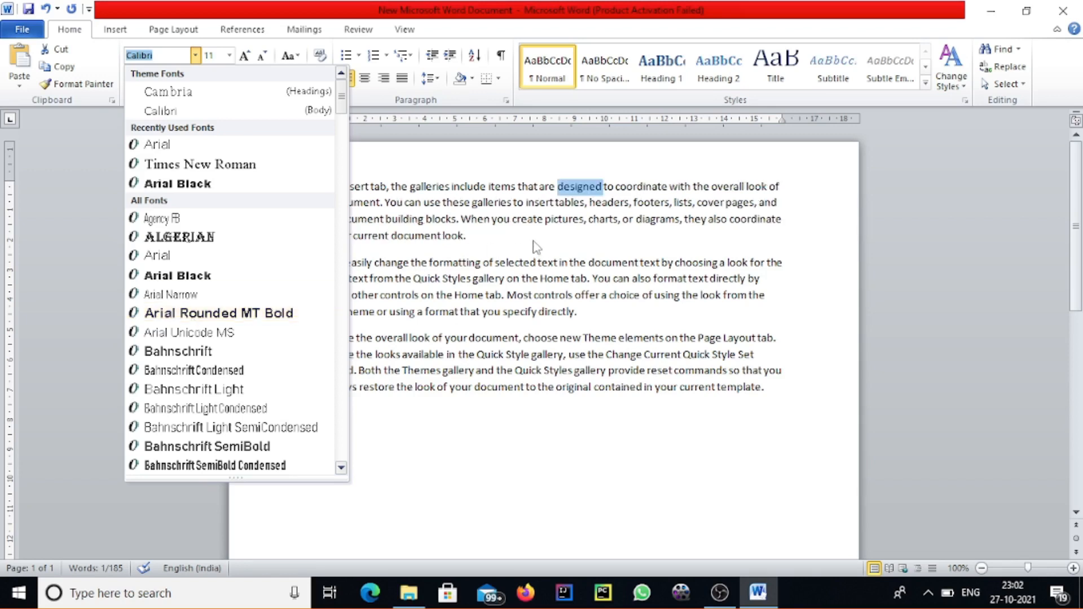
{"action": "left_click", "coordinate": [487, 224]}
{"action": "left_click", "coordinate": [480, 230]}
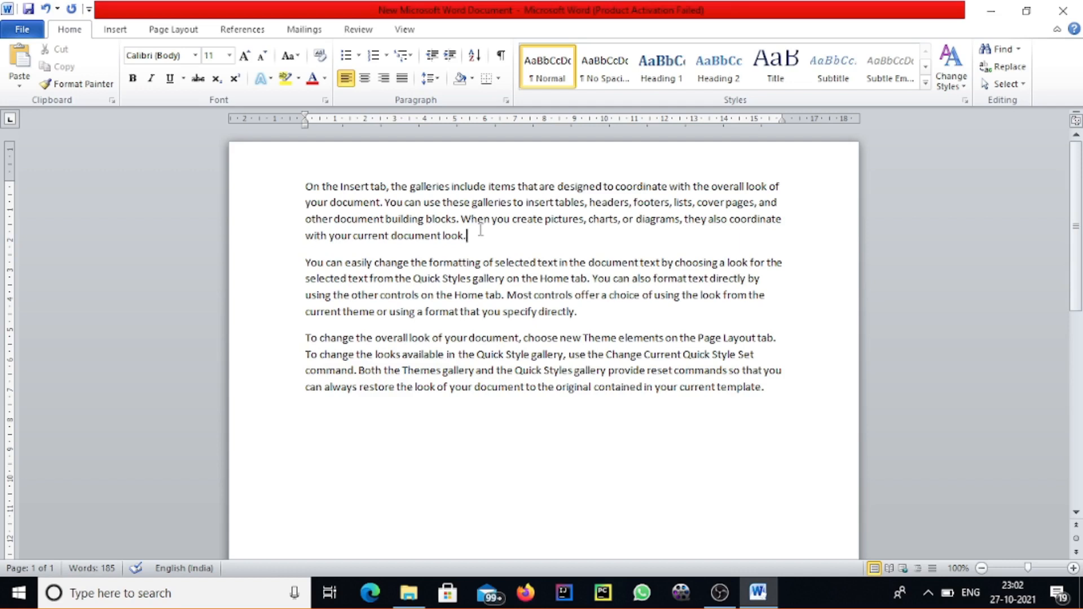
Step: Set the font of the word "When" in the first paragraph to Arial Black
{"action": "double_click", "coordinate": [476, 219]}
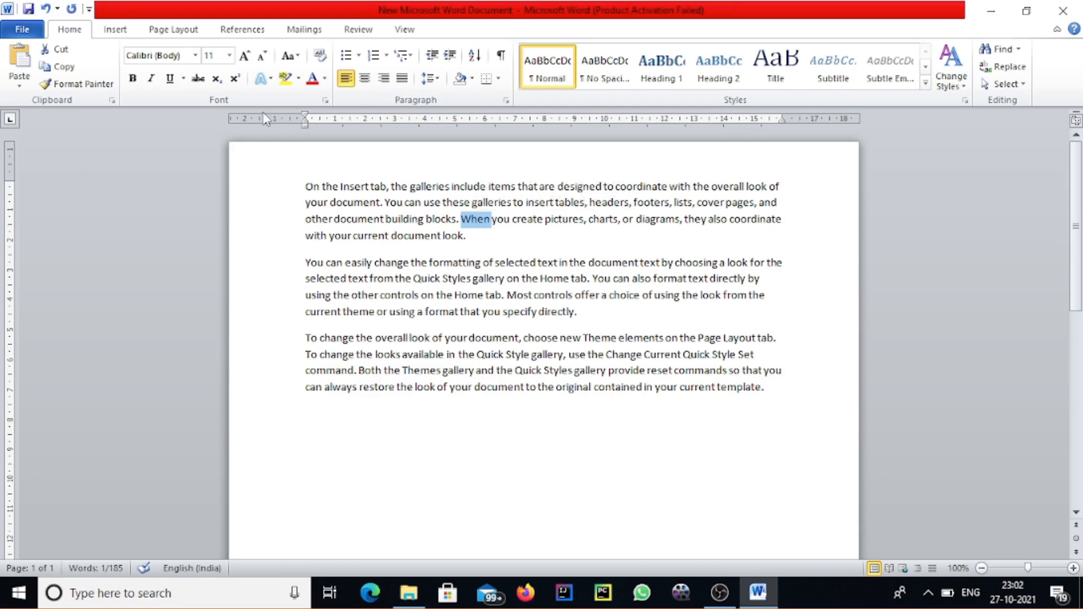
{"action": "left_click", "coordinate": [194, 54]}
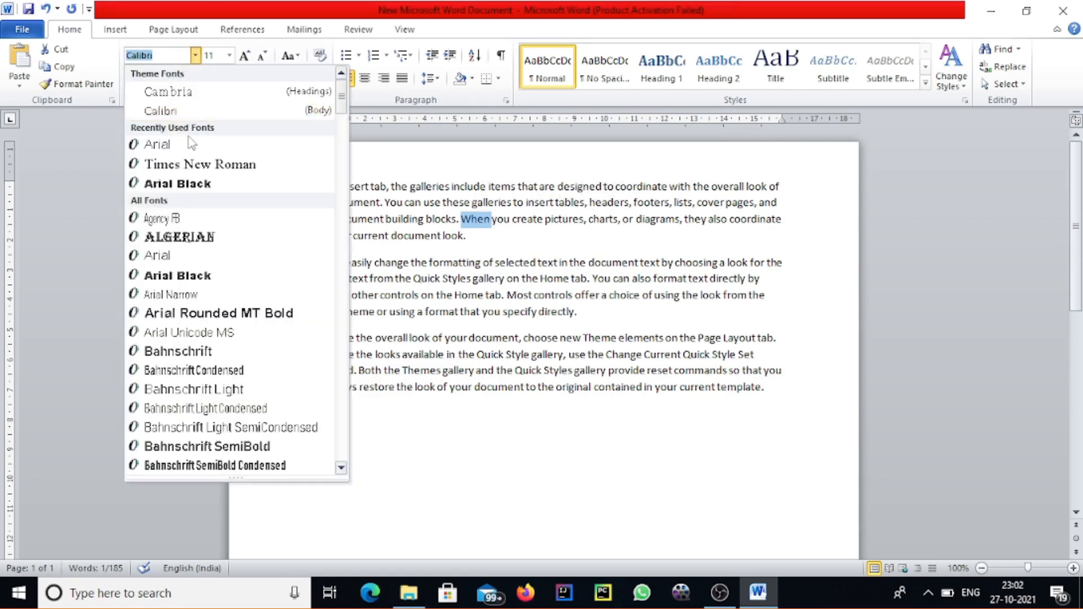
{"action": "left_click", "coordinate": [213, 281]}
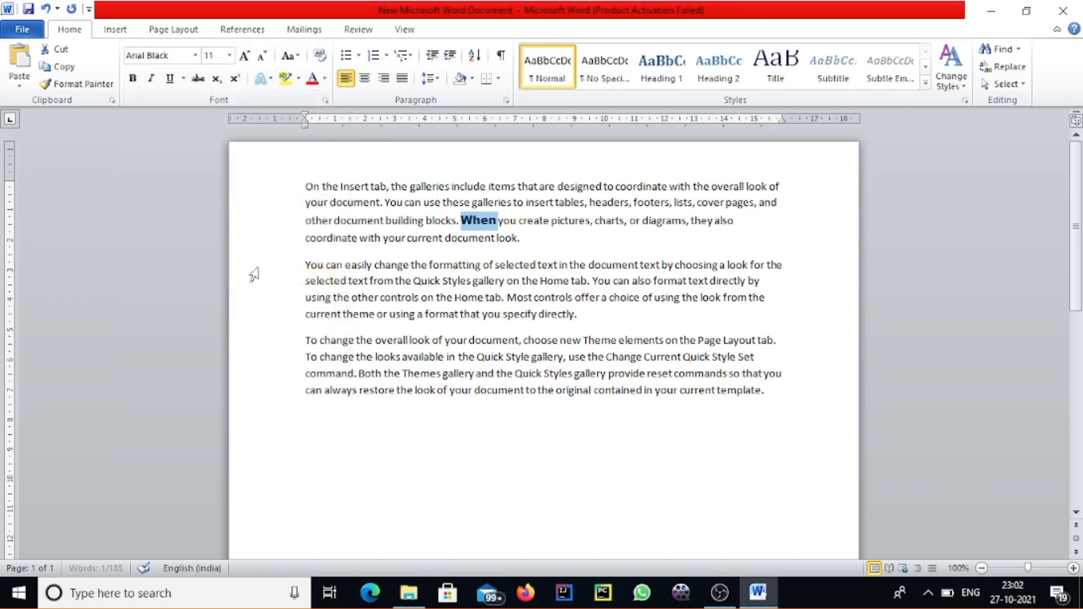
{"action": "left_click", "coordinate": [474, 221]}
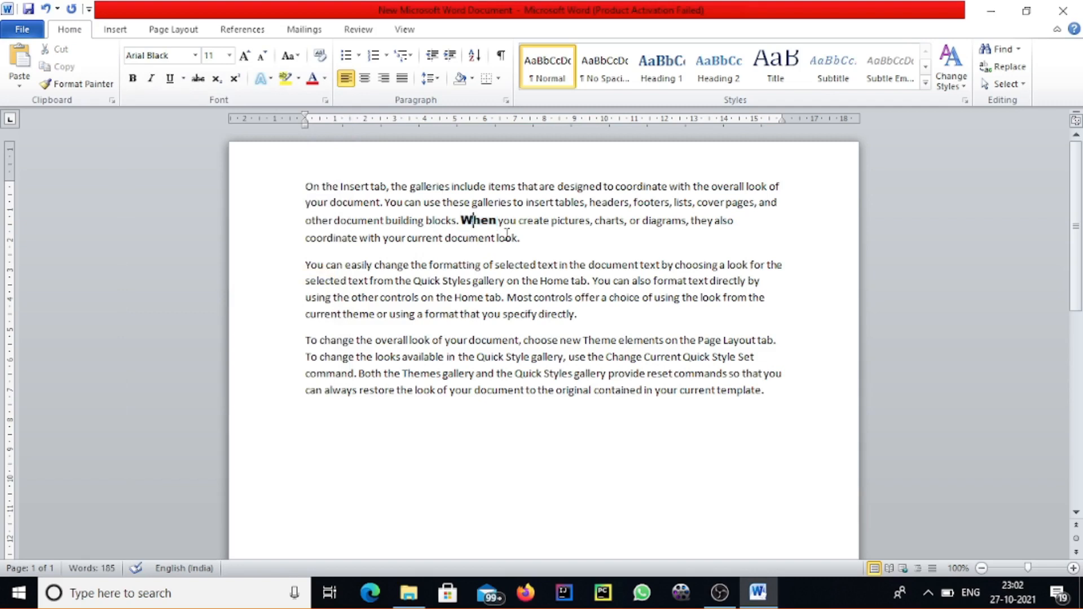
{"action": "double_click", "coordinate": [483, 224]}
{"action": "key", "text": "Right"}
{"action": "left_click", "coordinate": [466, 220]}
Step: Switch bold on and off again for the word "galleries" in the first line
{"action": "left_click", "coordinate": [433, 186]}
{"action": "left_click", "coordinate": [133, 79]}
{"action": "left_click", "coordinate": [132, 79]}
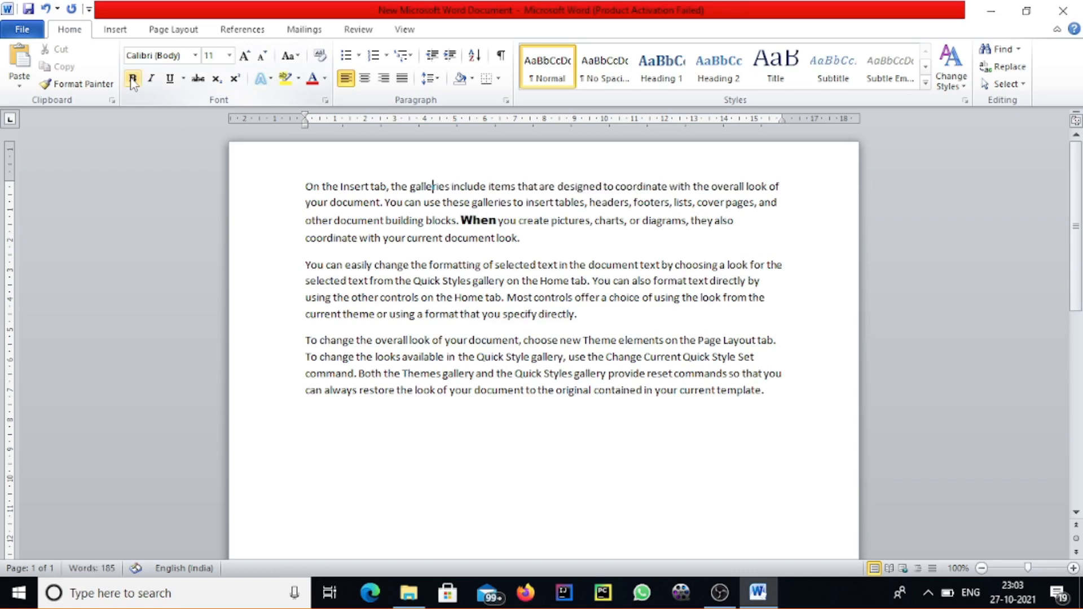
Step: Practise selecting the word "galleries", the whole first paragraph, and the first line of that paragraph
{"action": "double_click", "coordinate": [433, 188]}
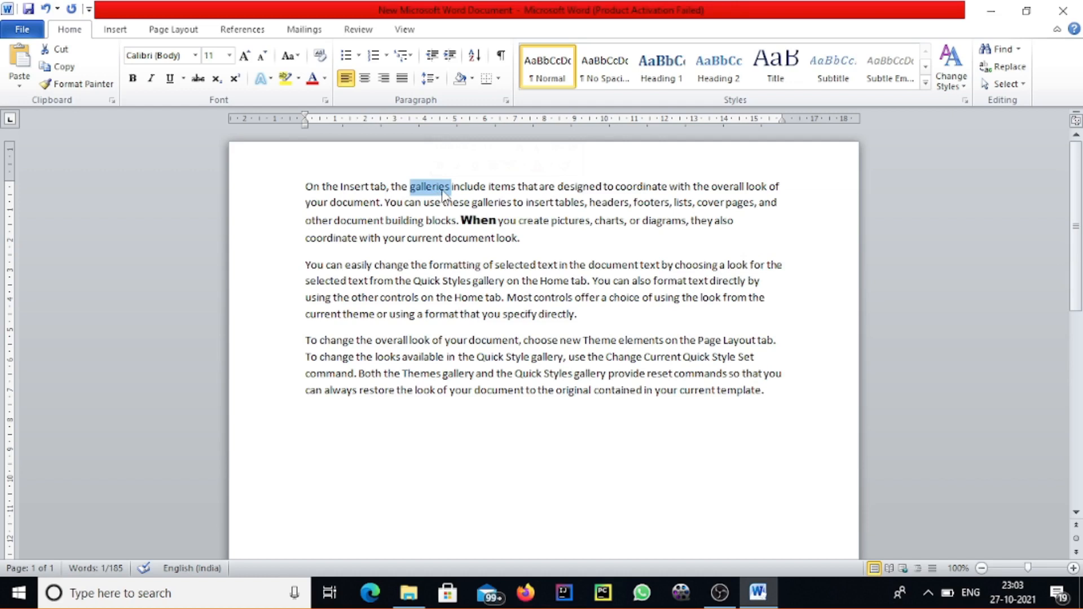
{"action": "left_click", "coordinate": [485, 204]}
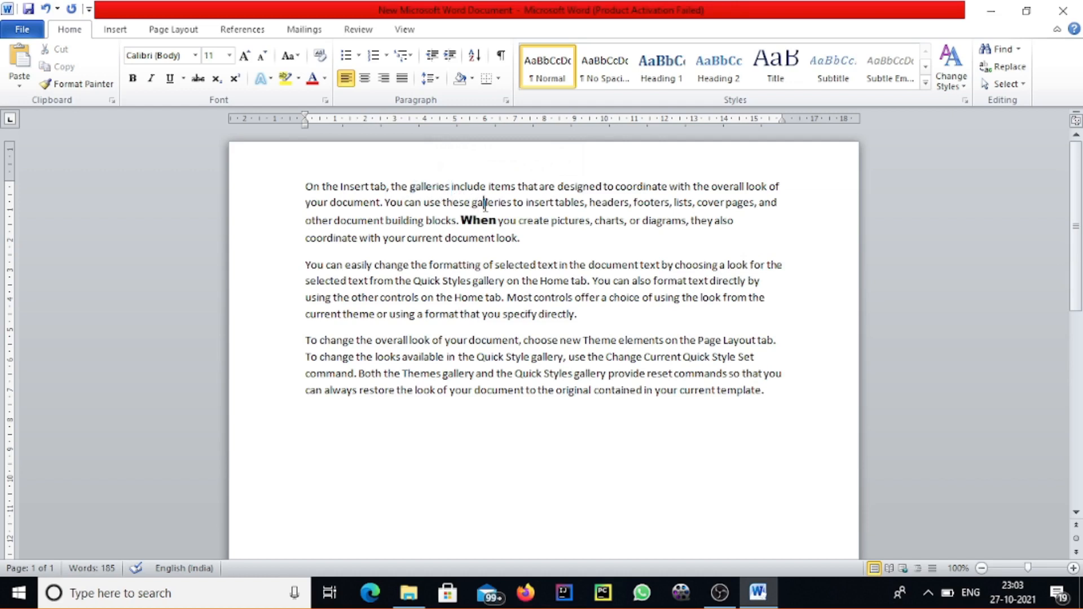
{"action": "double_click", "coordinate": [485, 205]}
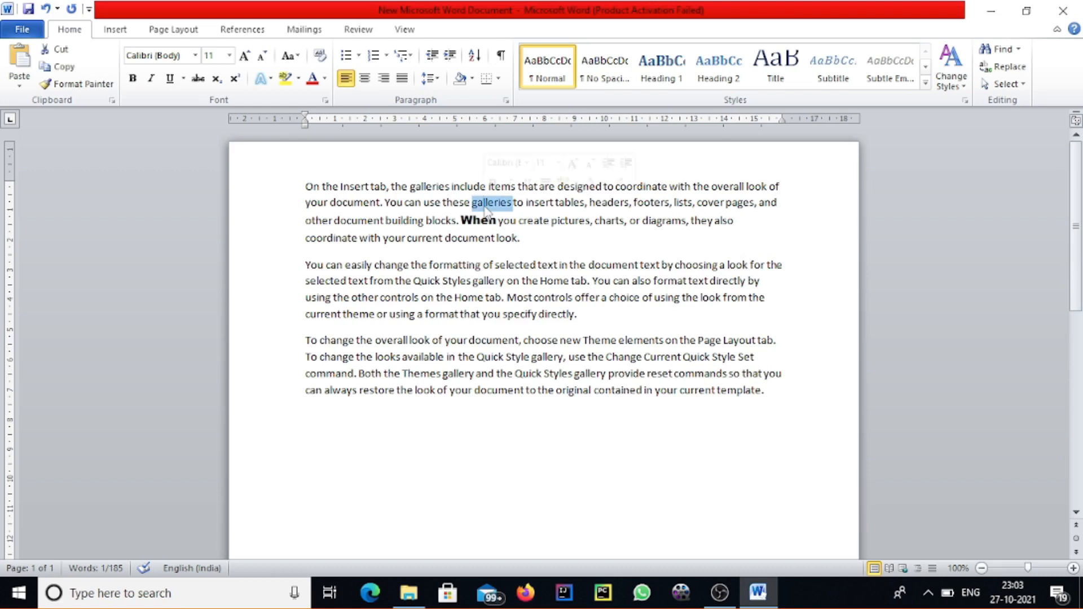
{"action": "triple_click", "coordinate": [485, 204]}
{"action": "double_click", "coordinate": [485, 205]}
{"action": "triple_click", "coordinate": [485, 205]}
{"action": "double_click", "coordinate": [485, 205]}
{"action": "left_click", "coordinate": [524, 234]}
{"action": "triple_click", "coordinate": [482, 198]}
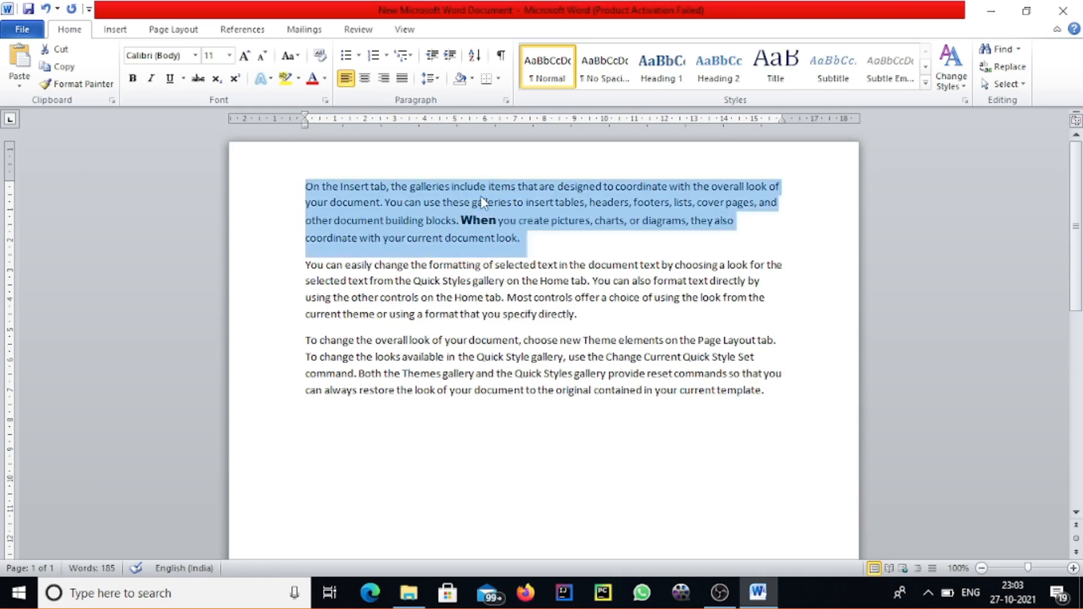
{"action": "left_click", "coordinate": [522, 238]}
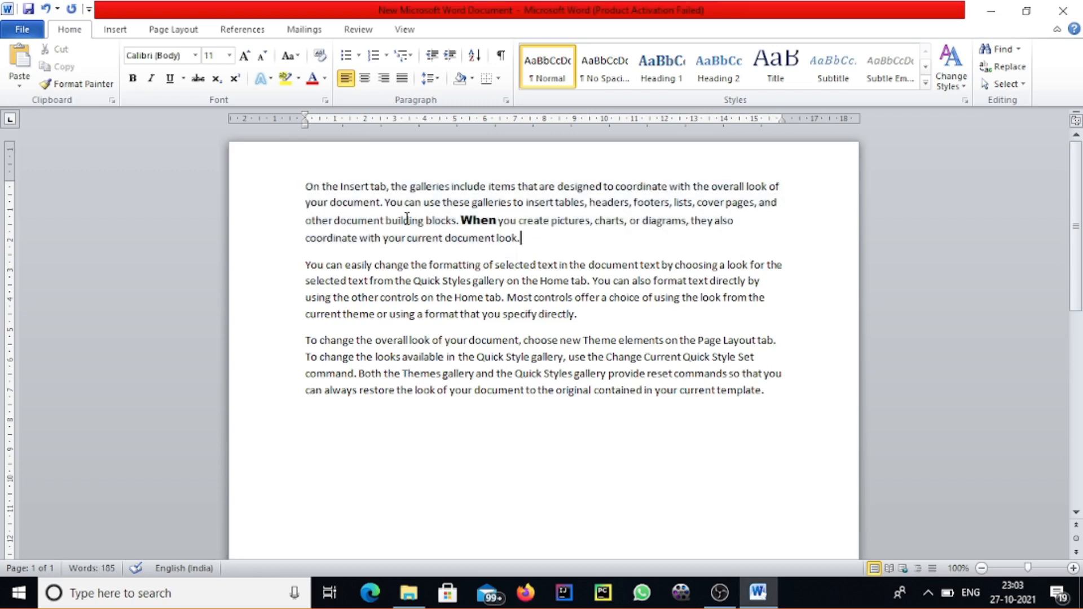
{"action": "left_click", "coordinate": [281, 194]}
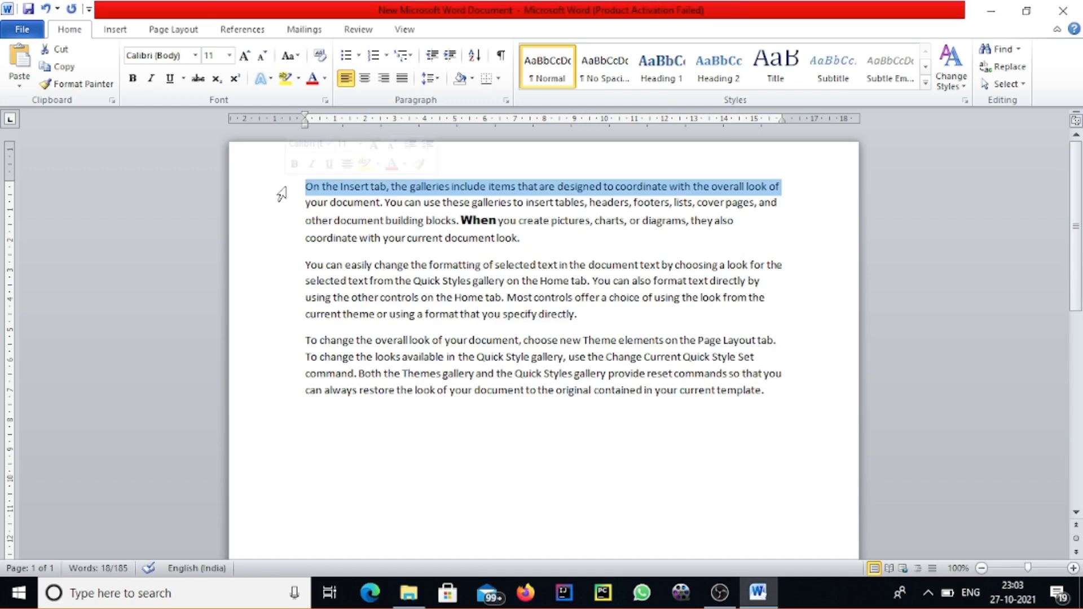
{"action": "left_click", "coordinate": [366, 203]}
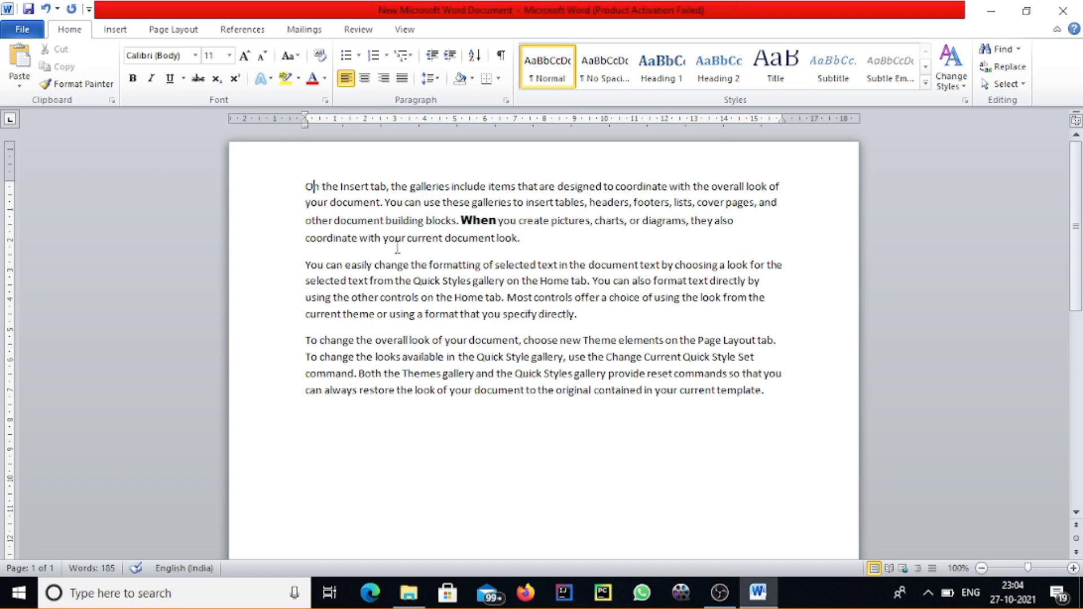
Step: Extend a selection character by character along the first line, from just after the "O" in "On" into the word "overall"
{"action": "key", "text": "shift+Right"}
{"action": "key", "text": "shift+Right"}
{"action": "key", "text": "shift+Right"}
{"action": "key", "text": "shift+Right"}
{"action": "key", "text": "shift+Right"}
{"action": "key", "text": "shift+Right"}
{"action": "key", "text": "shift+Right"}
{"action": "key", "text": "shift+Right"}
{"action": "key", "text": "shift+Right"}
{"action": "key", "text": "shift+Right"}
{"action": "key", "text": "shift+Right"}
{"action": "key", "text": "shift+Right"}
{"action": "key", "text": "shift+Right"}
{"action": "key", "text": "shift+Right"}
{"action": "key", "text": "shift+Right"}
{"action": "key", "text": "shift+Right"}
{"action": "key", "text": "shift+Right"}
{"action": "key", "text": "shift+Right"}
{"action": "key", "text": "shift+Right"}
{"action": "key", "text": "shift+Right"}
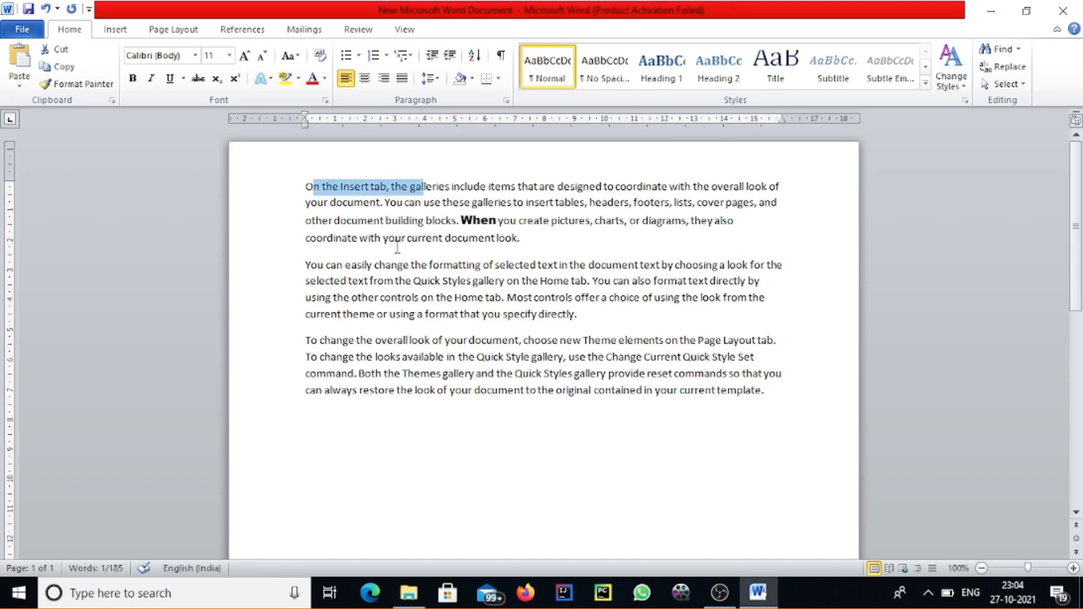
{"action": "key", "text": "shift+Right"}
{"action": "key", "text": "shift+Right"}
{"action": "key", "text": "shift+Right"}
{"action": "key", "text": "shift+Right"}
{"action": "key", "text": "shift+Right"}
{"action": "key", "text": "shift+Right"}
{"action": "key", "text": "shift+Right"}
{"action": "key", "text": "shift+Right"}
{"action": "key", "text": "shift+Right"}
{"action": "key", "text": "shift+Right"}
{"action": "key", "text": "shift+Right"}
{"action": "key", "text": "shift+Right"}
{"action": "key", "text": "shift+Right"}
{"action": "key", "text": "shift+Right"}
{"action": "key", "text": "shift+Right"}
{"action": "key", "text": "shift+Right"}
{"action": "key", "text": "shift+Right"}
{"action": "key", "text": "shift+Right"}
{"action": "key", "text": "shift+Right"}
{"action": "key", "text": "shift+Right"}
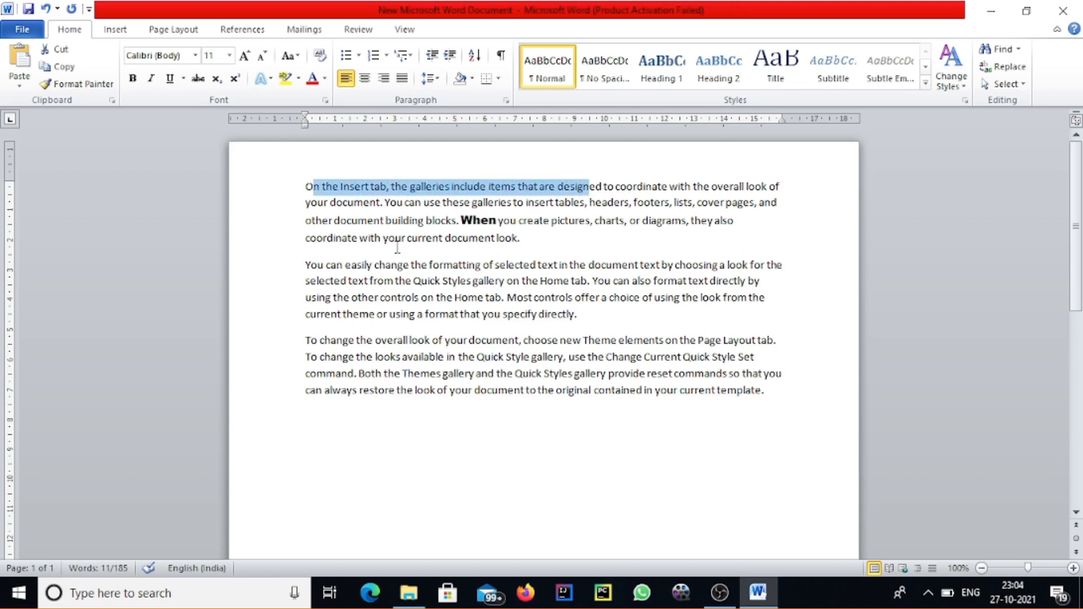
{"action": "key", "text": "shift+Right"}
{"action": "key", "text": "shift+Right"}
{"action": "key", "text": "shift+Right"}
{"action": "key", "text": "shift+Right"}
{"action": "key", "text": "shift+Right"}
{"action": "key", "text": "shift+Right"}
{"action": "key", "text": "shift+Right"}
{"action": "key", "text": "shift+Right"}
{"action": "key", "text": "shift+Right"}
{"action": "key", "text": "shift+Right"}
{"action": "key", "text": "shift+Right"}
{"action": "key", "text": "shift+Right"}
{"action": "key", "text": "shift+Right"}
{"action": "key", "text": "shift+Right"}
{"action": "key", "text": "shift+Right"}
{"action": "key", "text": "shift+Right"}
{"action": "key", "text": "shift+Right"}
{"action": "key", "text": "shift+Right"}
{"action": "key", "text": "shift+Right"}
{"action": "key", "text": "shift+Right"}
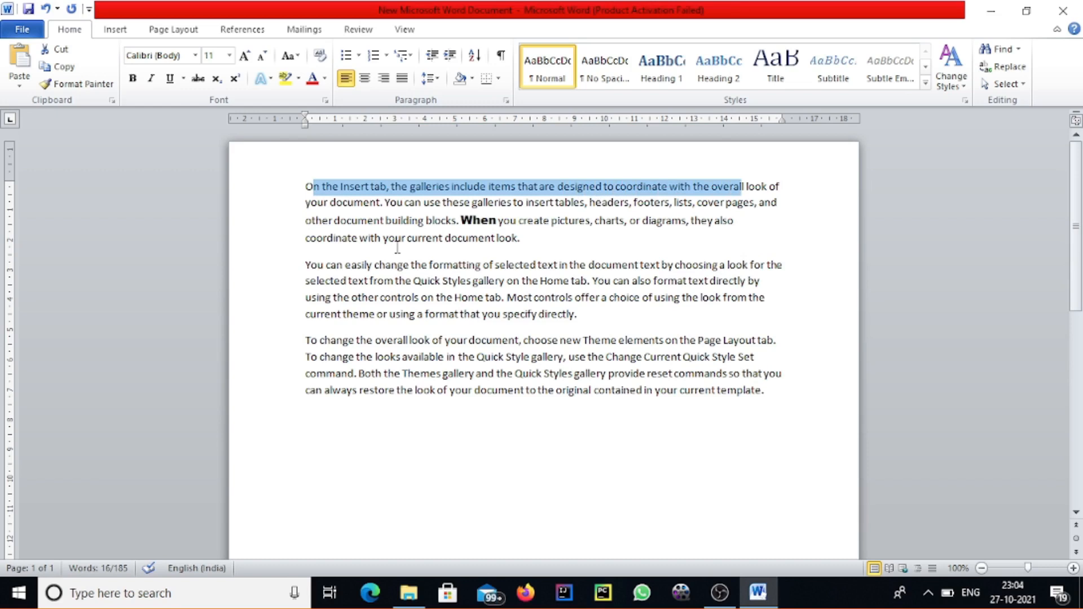
Step: Select individual words in the first line, ending with "designed", and set that word's font size to 18
{"action": "double_click", "coordinate": [366, 187]}
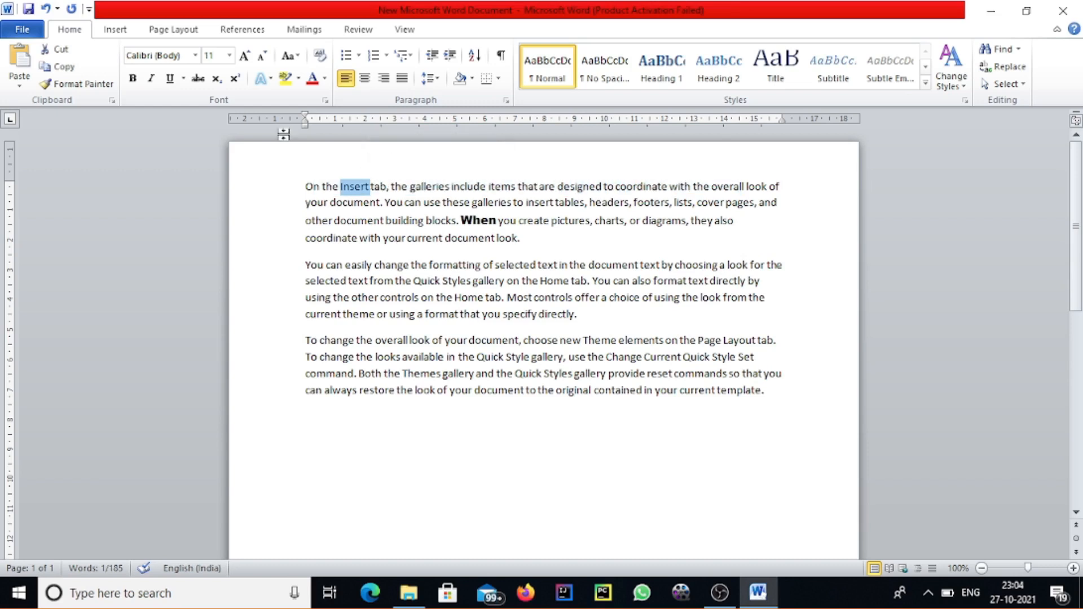
{"action": "double_click", "coordinate": [574, 189]}
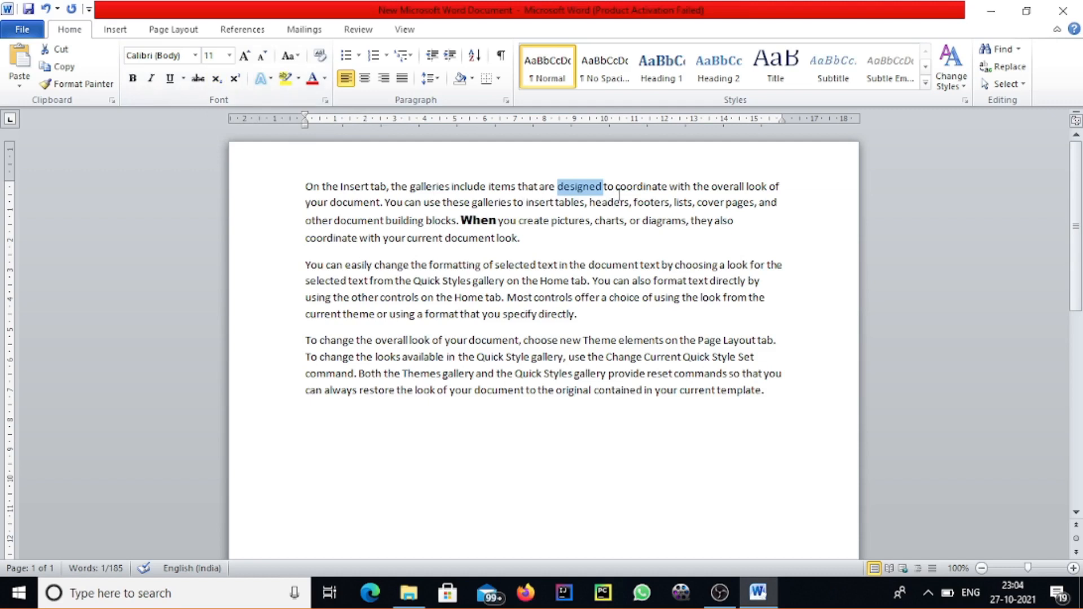
{"action": "double_click", "coordinate": [624, 190]}
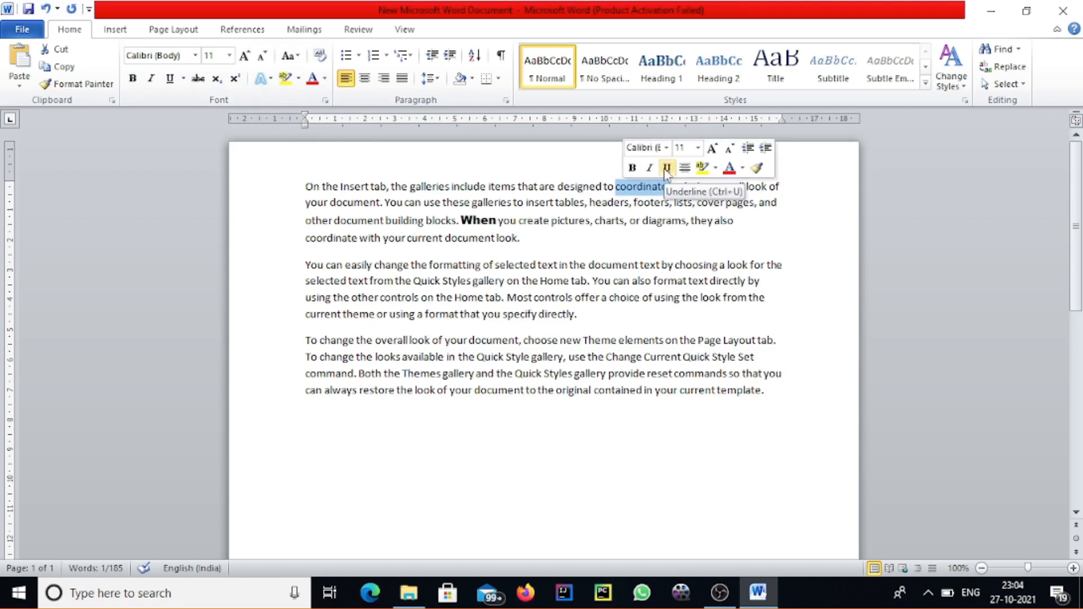
{"action": "left_click", "coordinate": [590, 187]}
{"action": "double_click", "coordinate": [590, 188]}
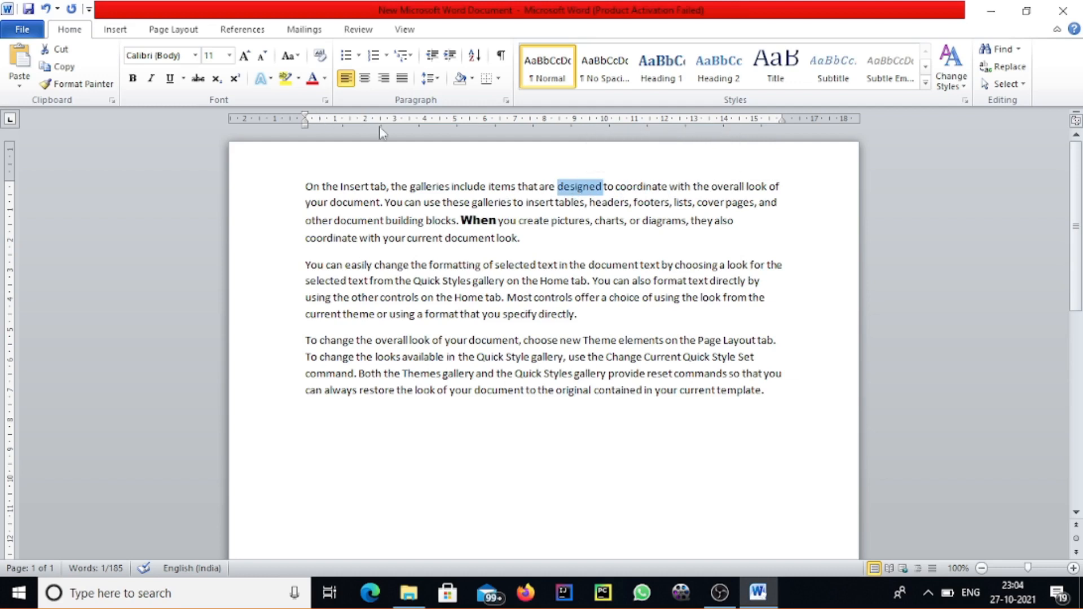
{"action": "left_click", "coordinate": [230, 55]}
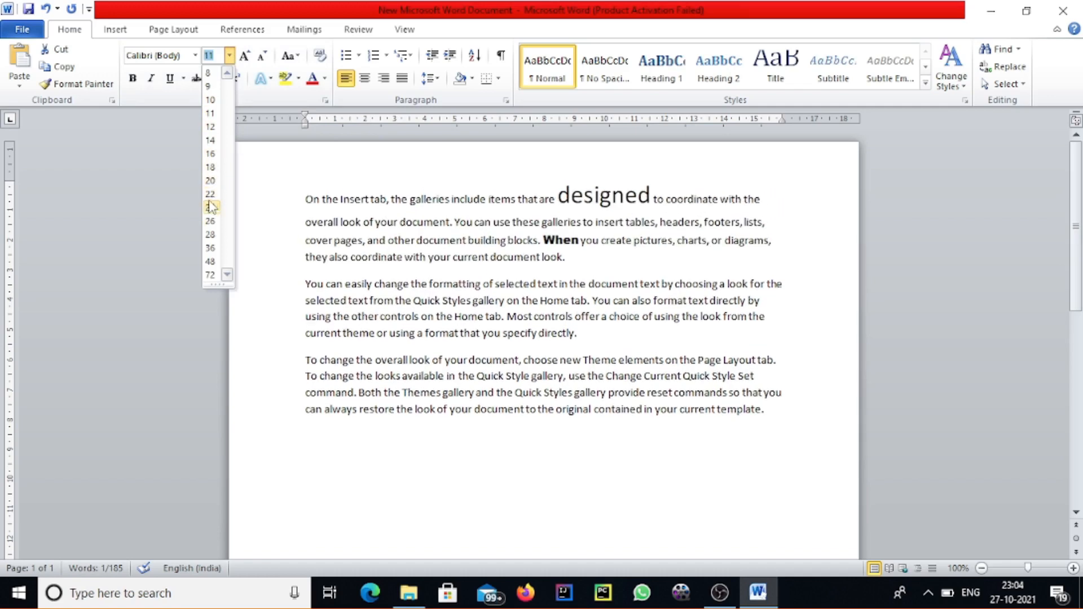
{"action": "left_click", "coordinate": [210, 167]}
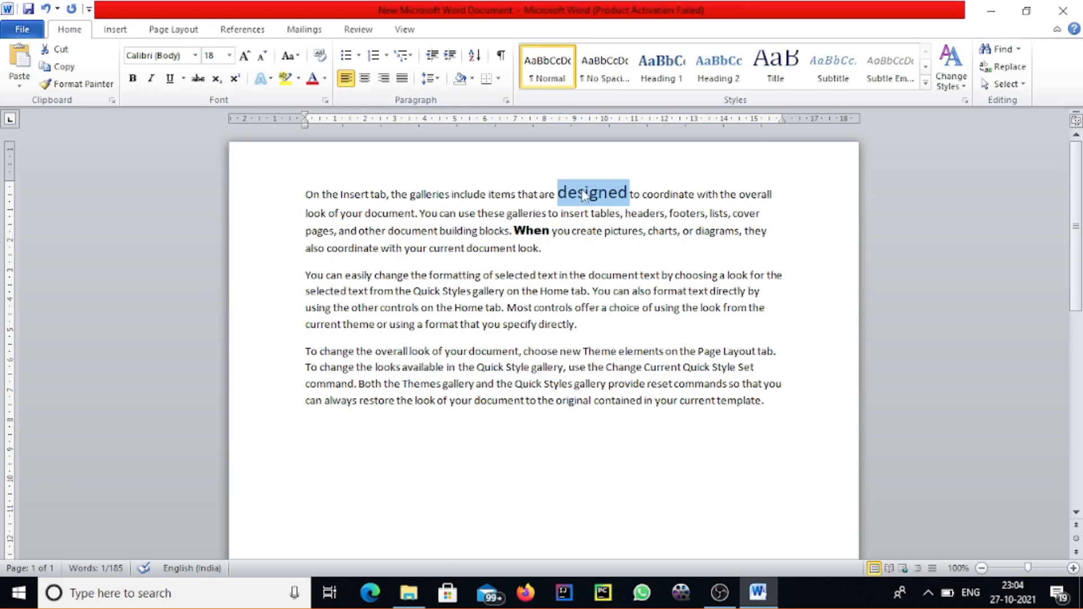
Step: Set the font size of the word "designed" to 12 with only the insertion point placed inside it
{"action": "double_click", "coordinate": [657, 192]}
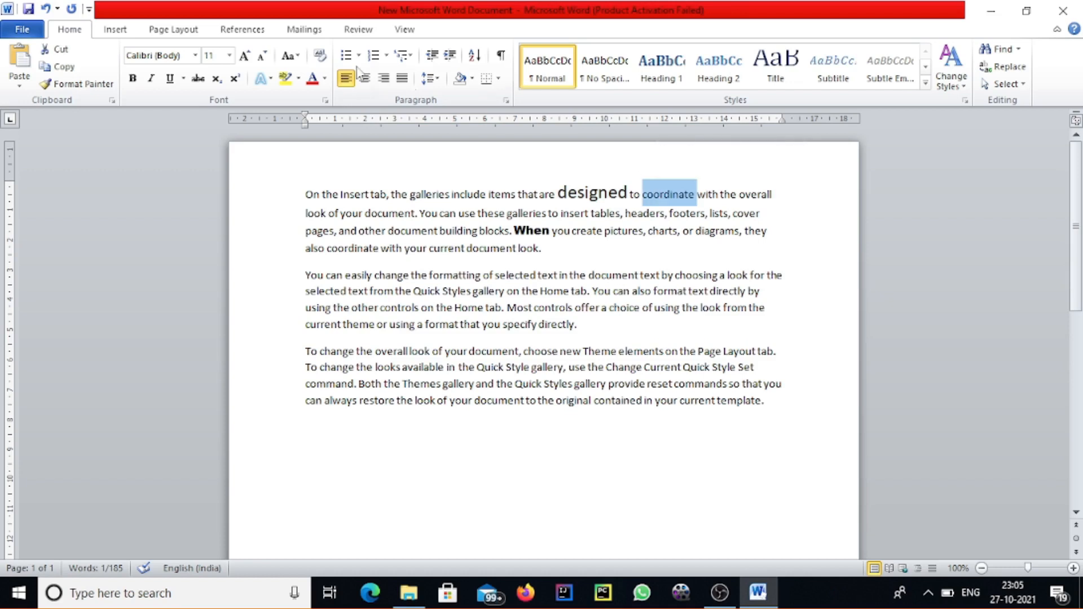
{"action": "left_click", "coordinate": [229, 54]}
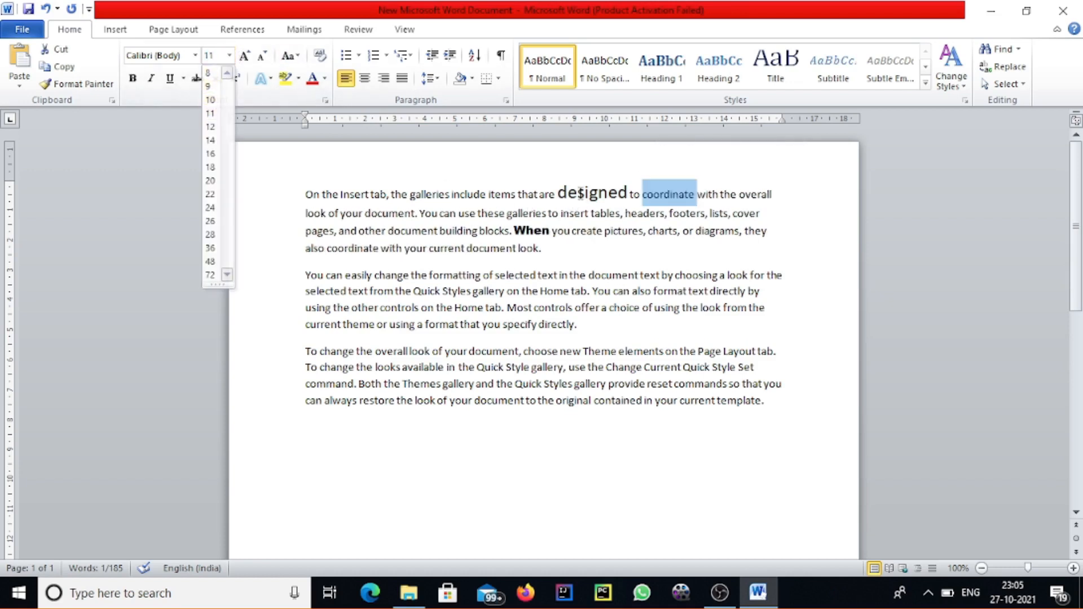
{"action": "left_click", "coordinate": [578, 194]}
{"action": "left_click", "coordinate": [229, 55]}
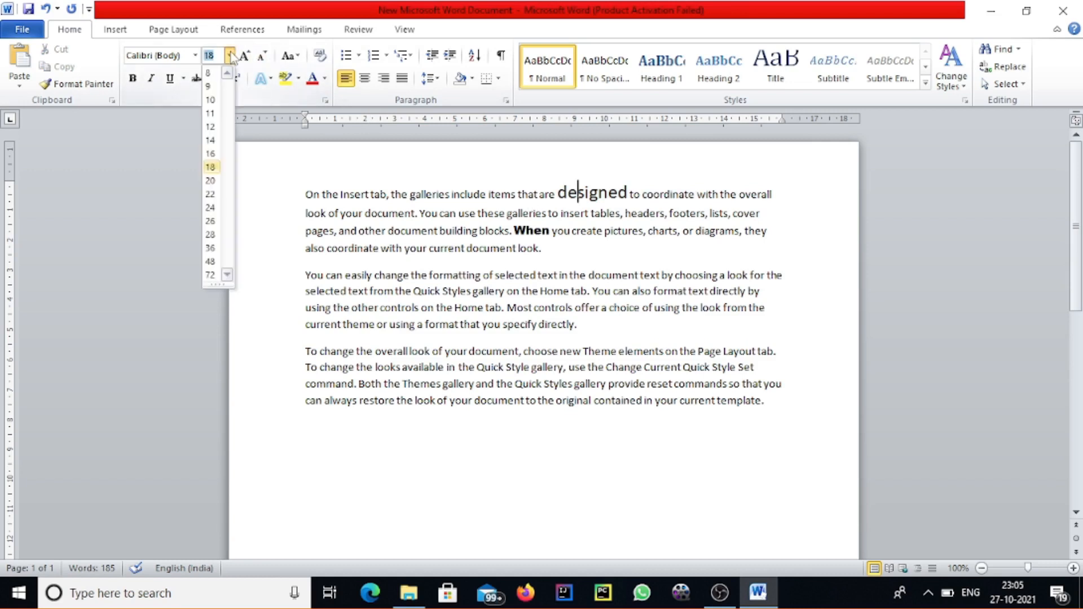
{"action": "left_click", "coordinate": [212, 126]}
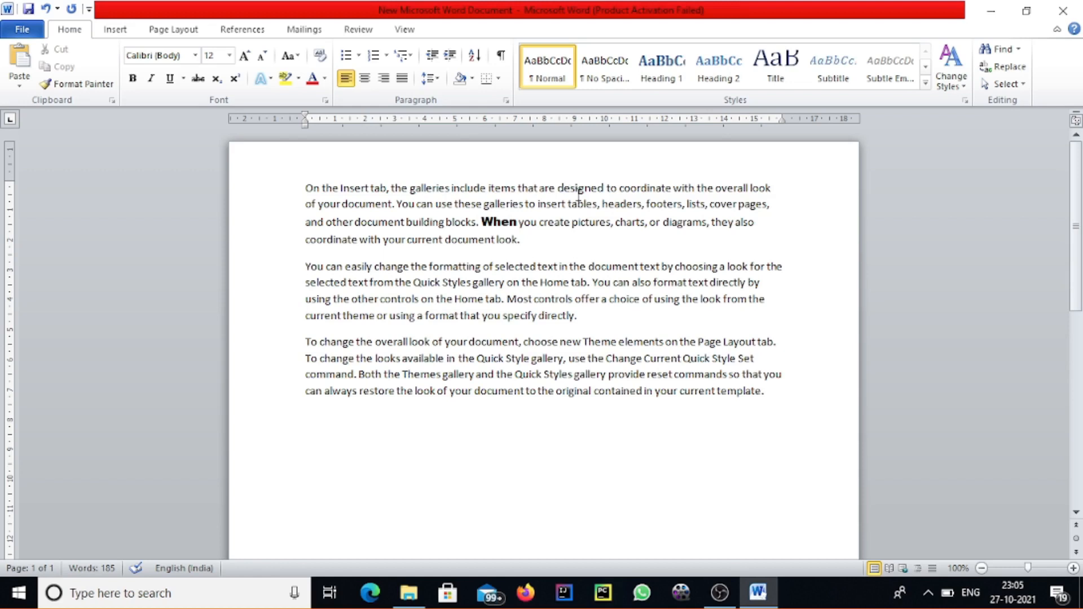
Step: Grow the font of "designed" by three sizes to 18 and shrink it back to 12, without selecting the word
{"action": "key", "text": "ctrl+shift+period"}
{"action": "key", "text": "ctrl+shift+period"}
{"action": "key", "text": "ctrl+shift+period"}
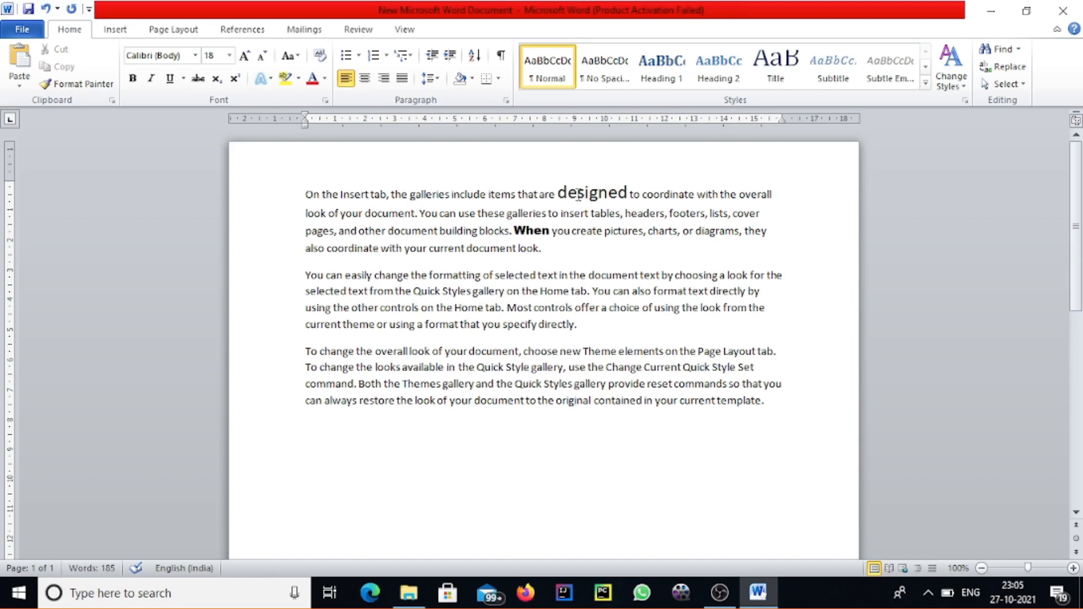
{"action": "key", "text": "ctrl+shift+comma"}
{"action": "key", "text": "ctrl+shift+comma"}
{"action": "key", "text": "ctrl+shift+comma"}
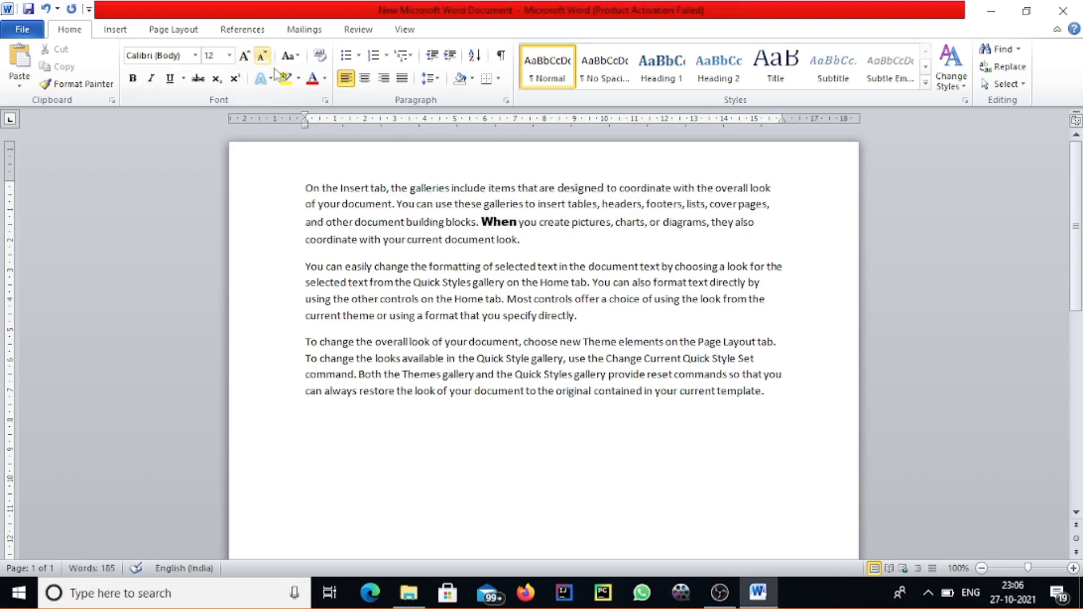
Step: Select the word "designed" and use Grow Font and Shrink Font to enlarge it to 18 and return it to 12
{"action": "double_click", "coordinate": [575, 188]}
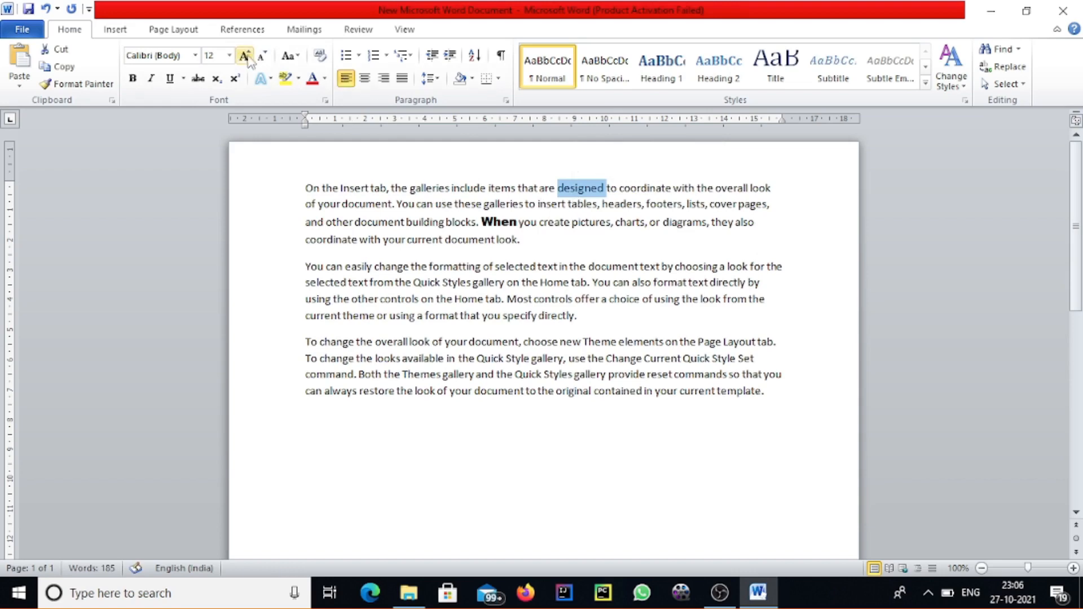
{"action": "left_click", "coordinate": [245, 56]}
{"action": "left_click", "coordinate": [245, 56]}
{"action": "left_click", "coordinate": [246, 56]}
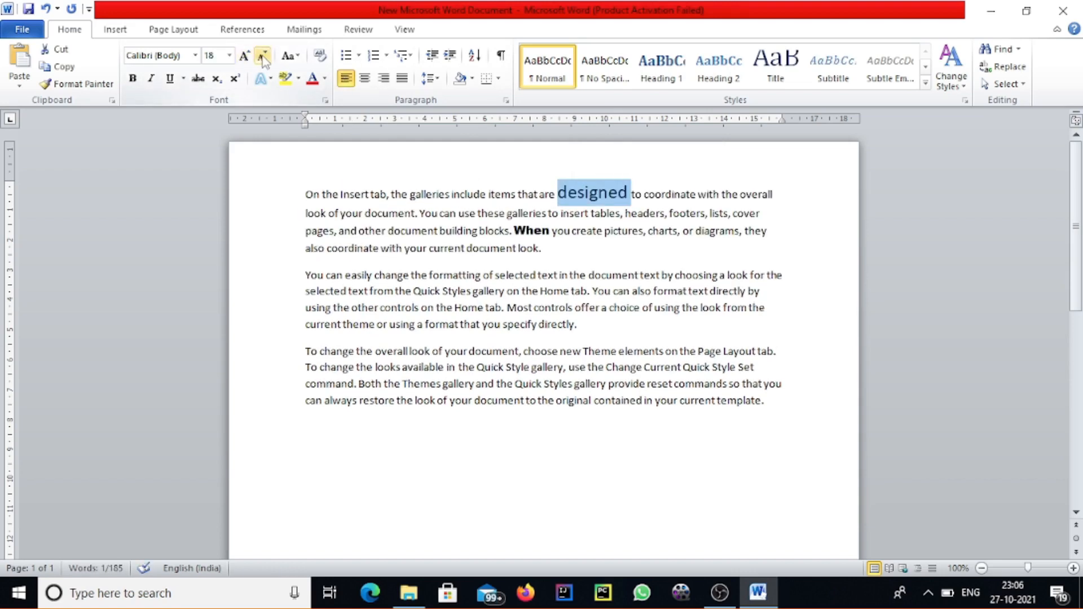
{"action": "left_click", "coordinate": [263, 57]}
{"action": "left_click", "coordinate": [262, 57]}
{"action": "left_click", "coordinate": [262, 56]}
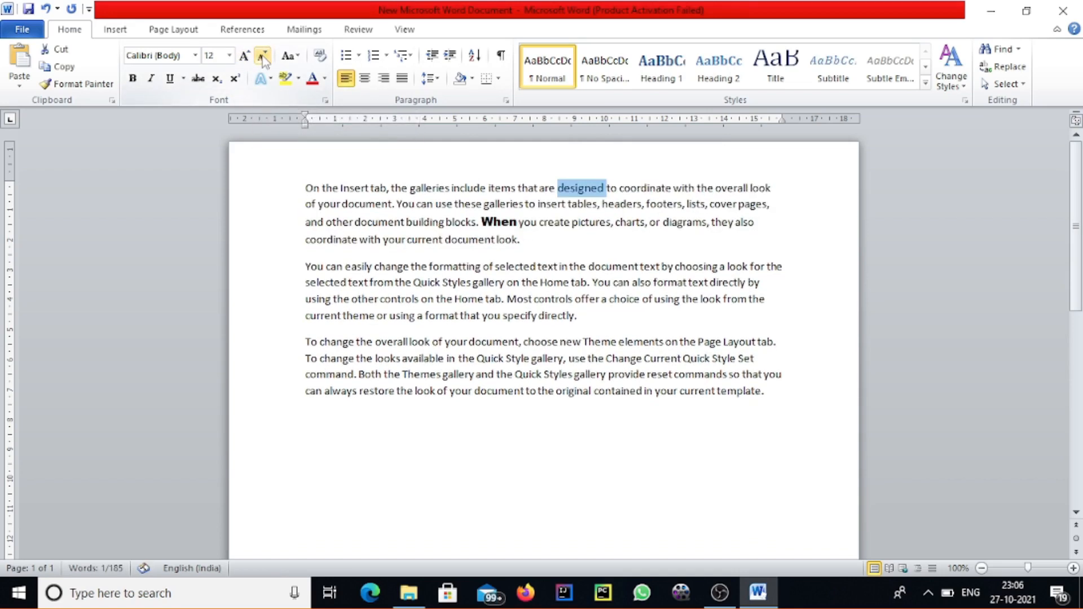
{"action": "left_click", "coordinate": [263, 57]}
{"action": "left_click", "coordinate": [246, 57]}
Step: Change the case of the whole first paragraph to UPPERCASE
{"action": "left_click", "coordinate": [297, 57]}
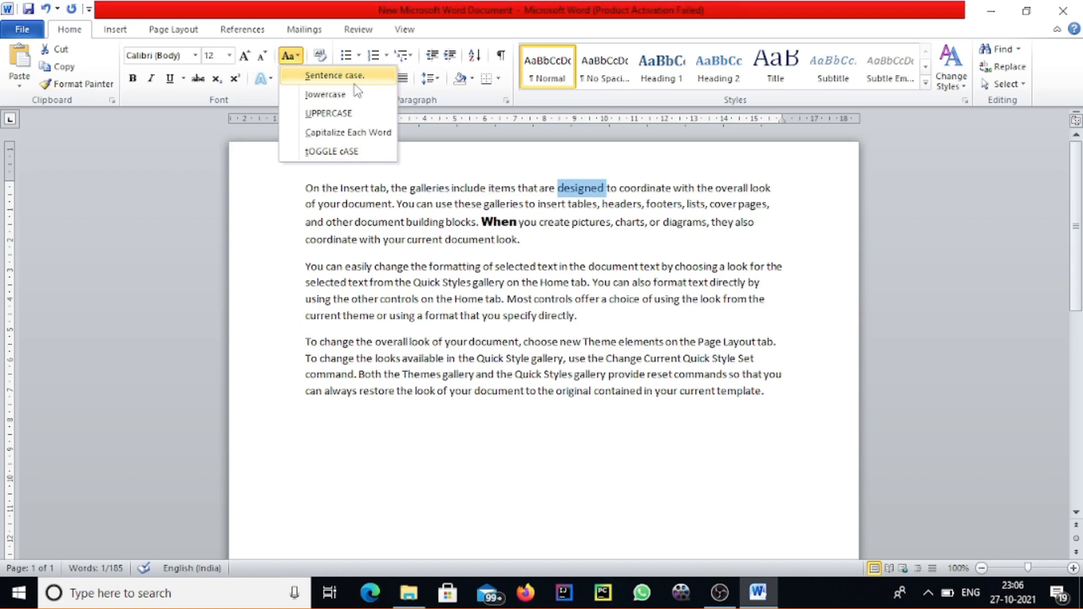
{"action": "left_click", "coordinate": [459, 201]}
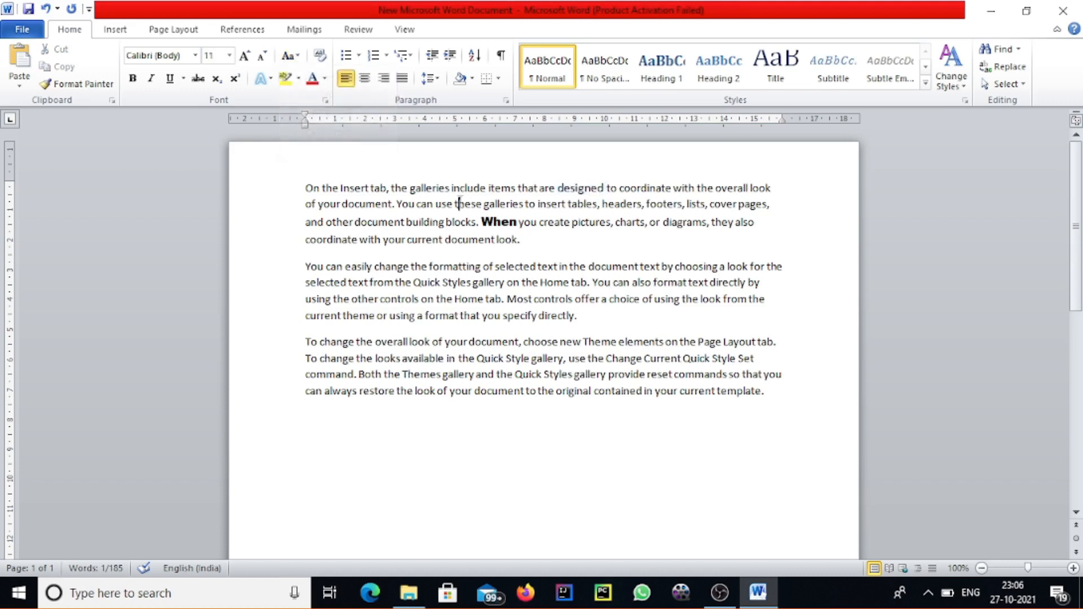
{"action": "double_click", "coordinate": [460, 201]}
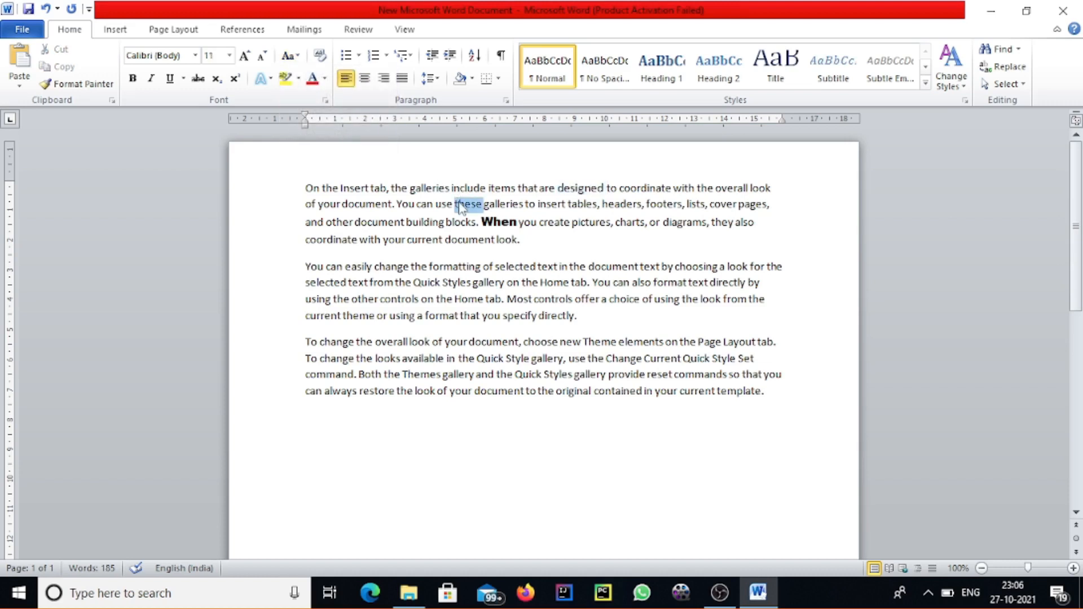
{"action": "double_click", "coordinate": [553, 204]}
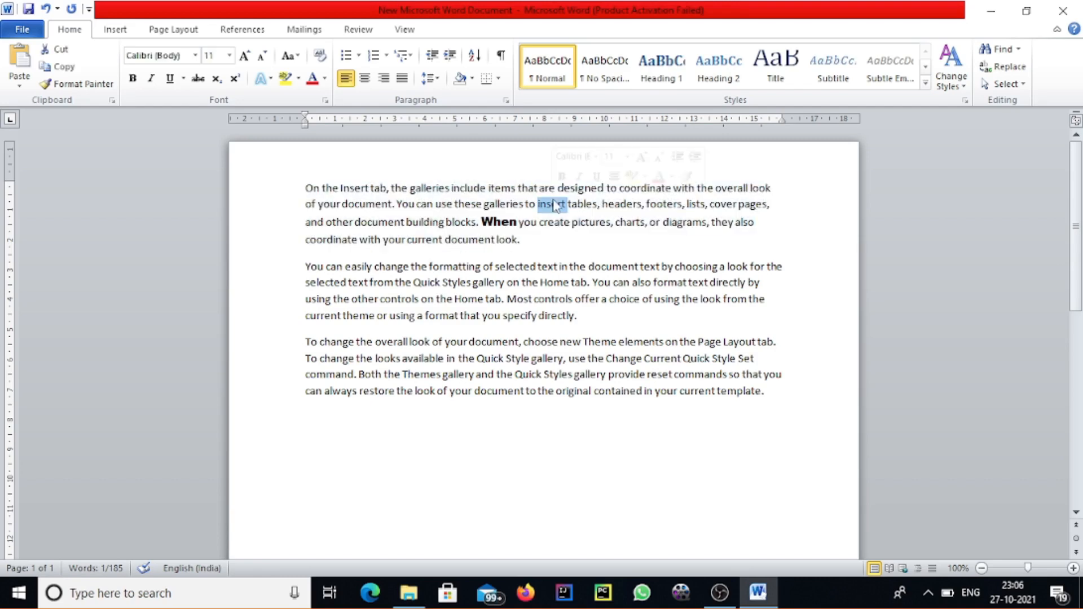
{"action": "triple_click", "coordinate": [555, 206]}
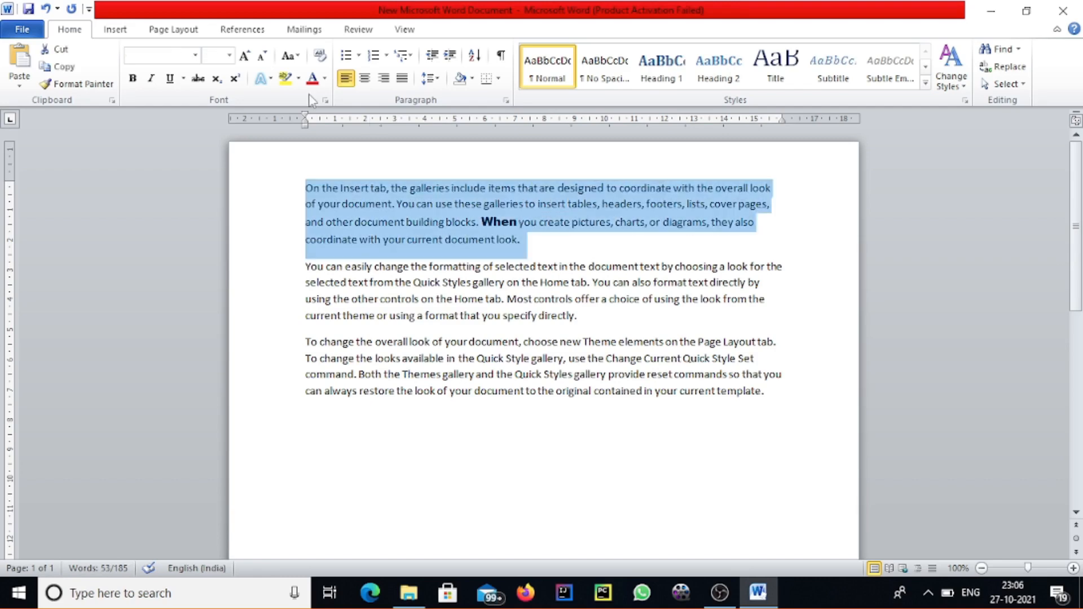
{"action": "left_click", "coordinate": [290, 56]}
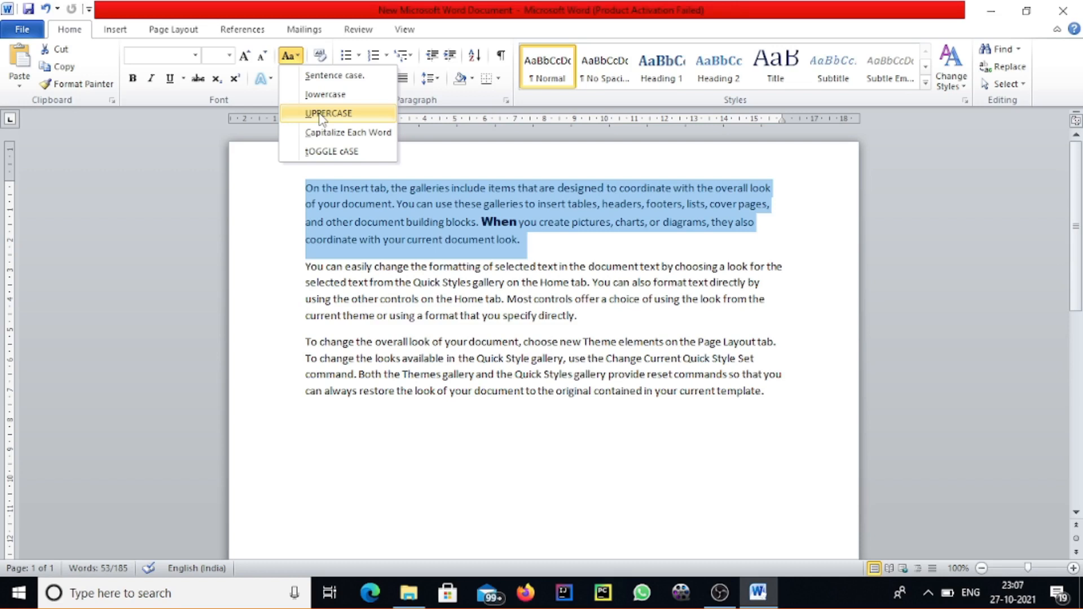
{"action": "left_click", "coordinate": [321, 115]}
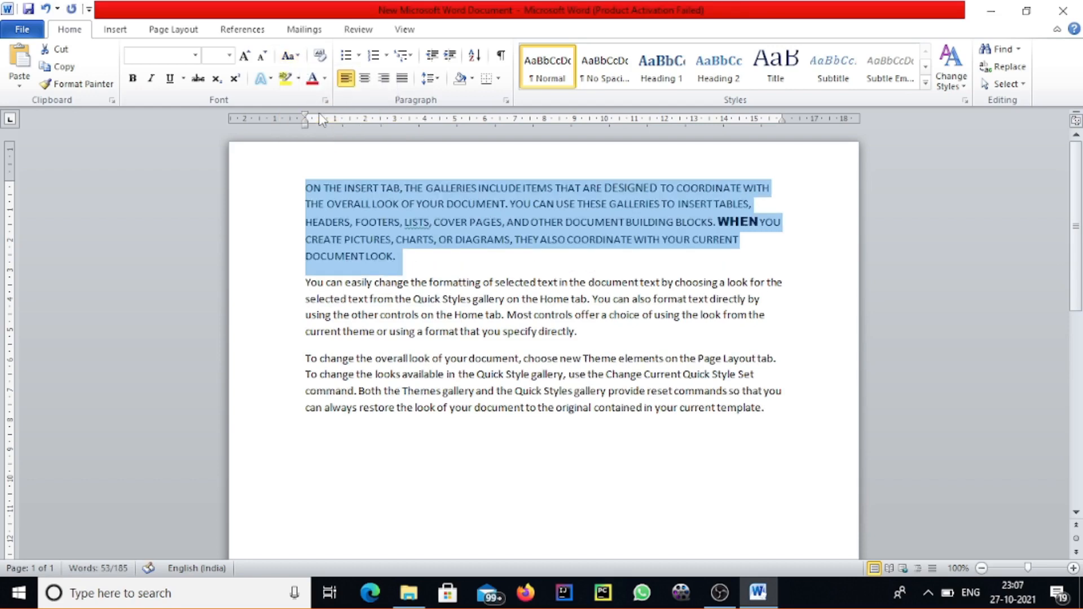
Step: Change the first paragraph to sentence case, and after that to lowercase
{"action": "left_click", "coordinate": [297, 56]}
{"action": "left_click", "coordinate": [324, 75]}
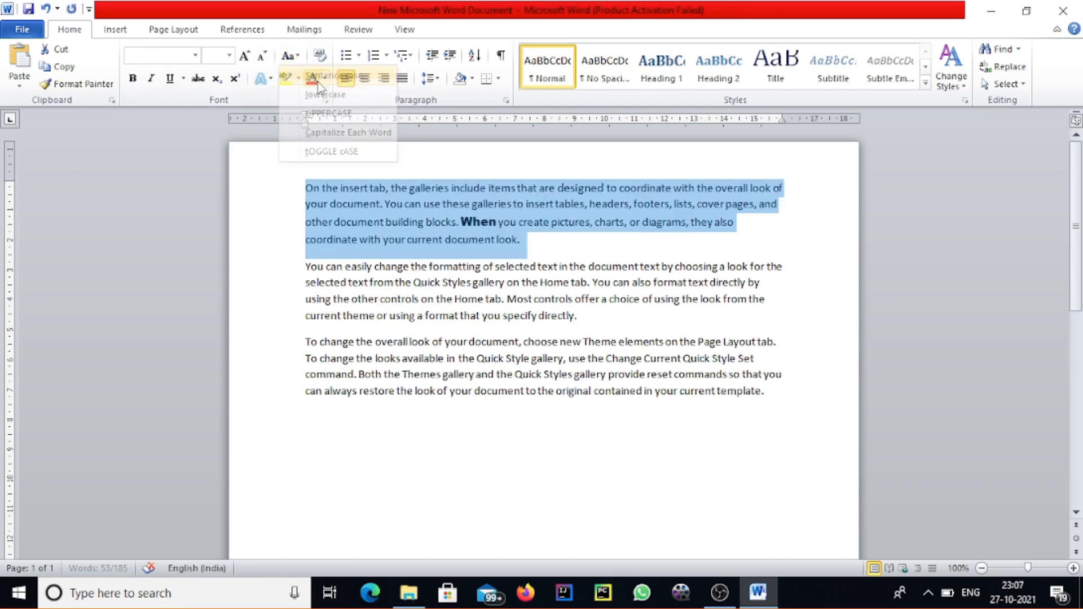
{"action": "left_click", "coordinate": [290, 56]}
{"action": "left_click", "coordinate": [326, 95]}
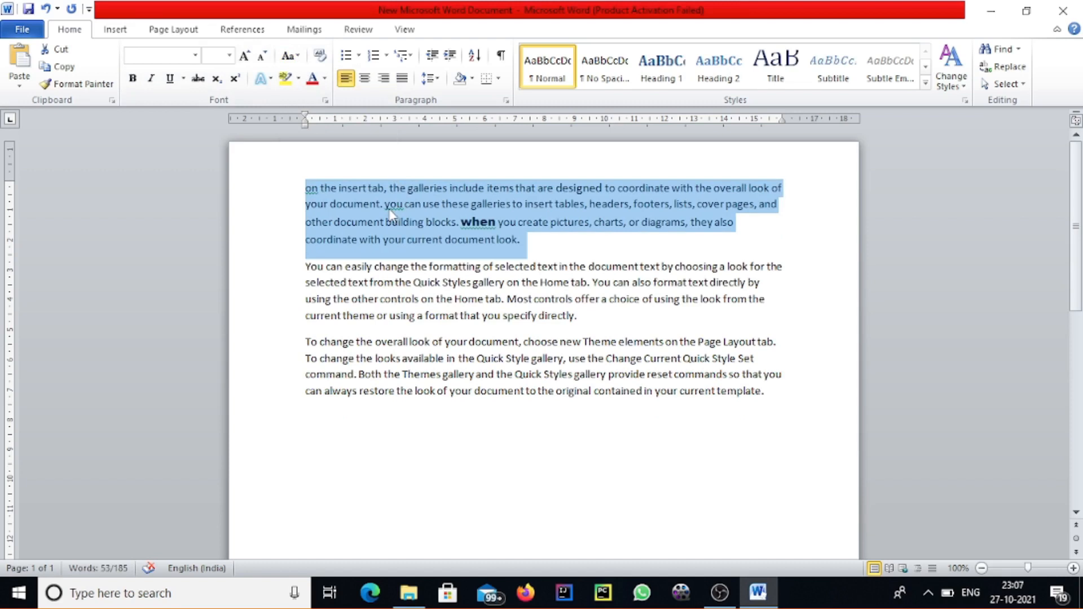
Step: Change the first paragraph to sentence case, and after that to Capitalize Each Word
{"action": "left_click", "coordinate": [301, 57]}
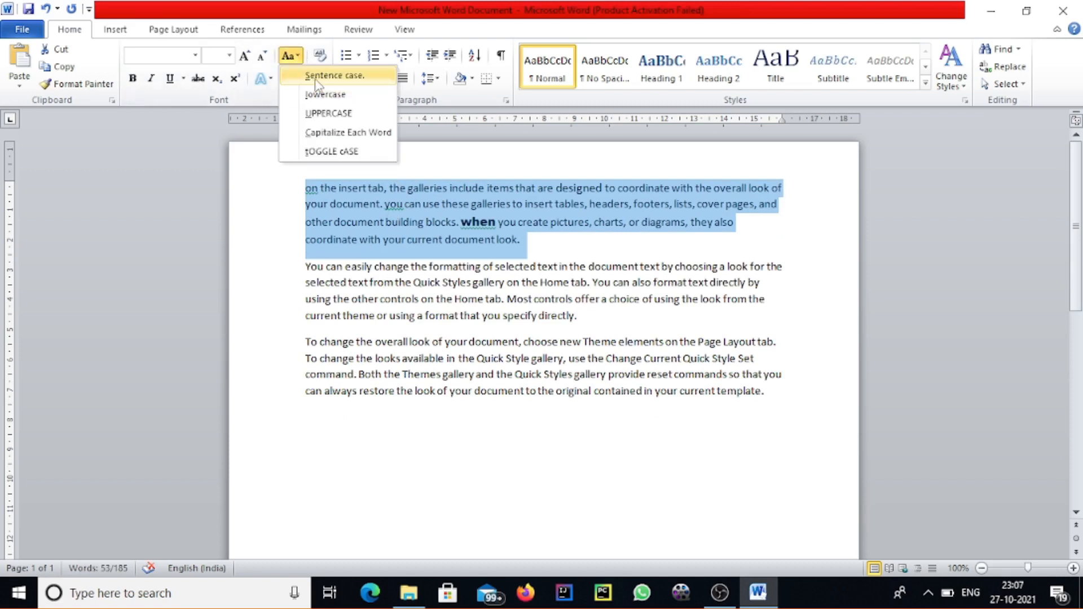
{"action": "left_click", "coordinate": [317, 79]}
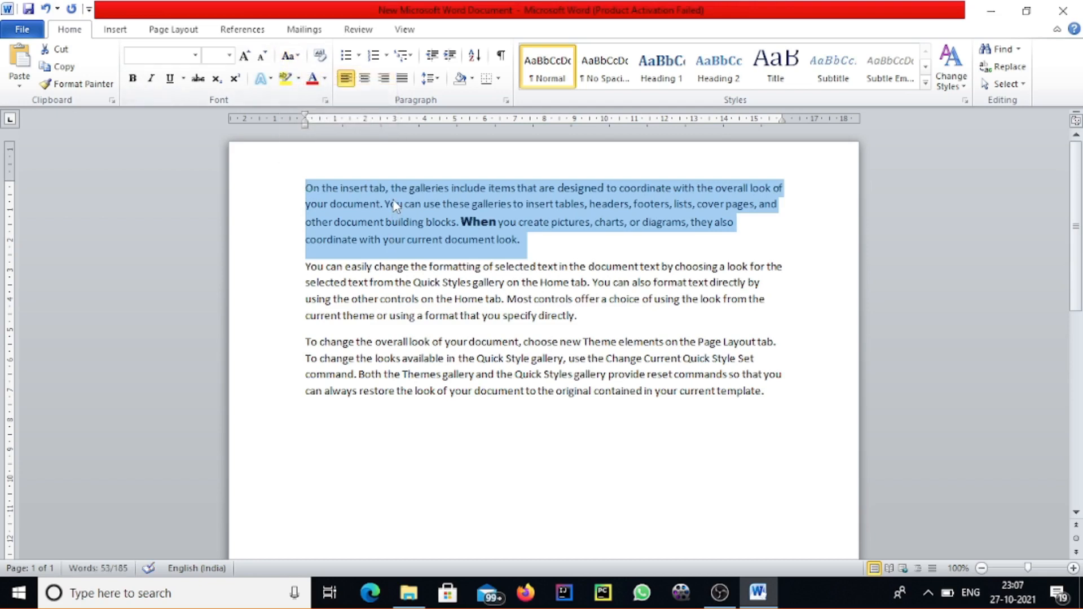
{"action": "left_click", "coordinate": [289, 55]}
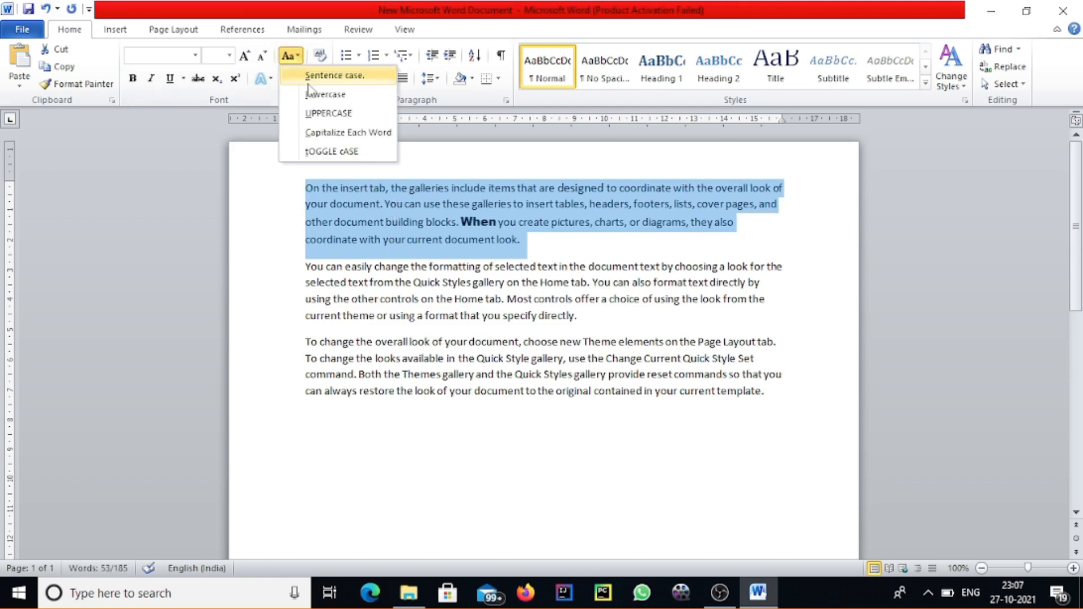
{"action": "left_click", "coordinate": [324, 135]}
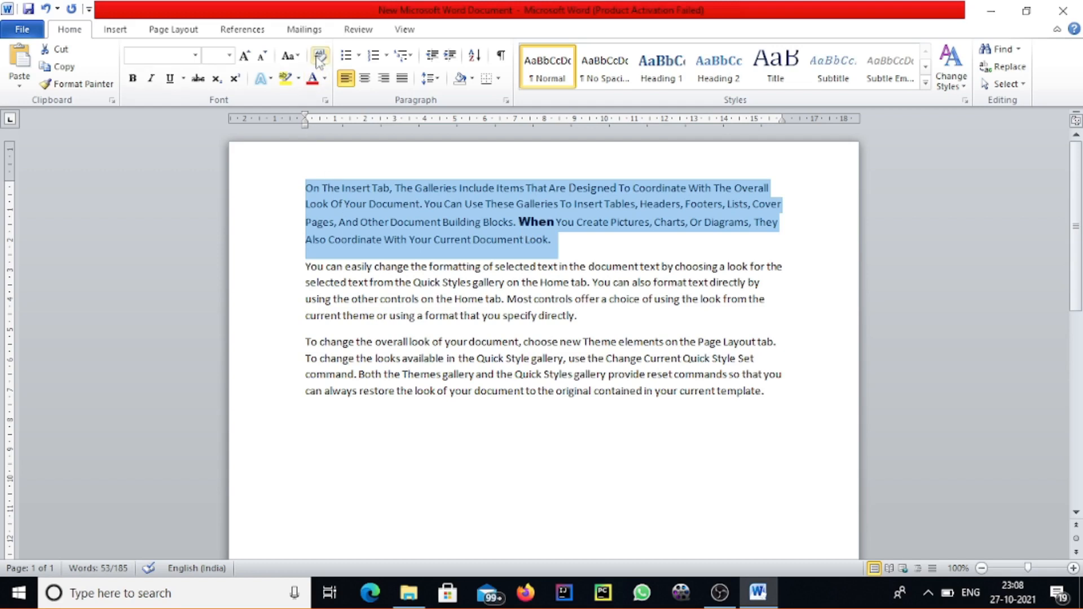
{"action": "left_click", "coordinate": [296, 57]}
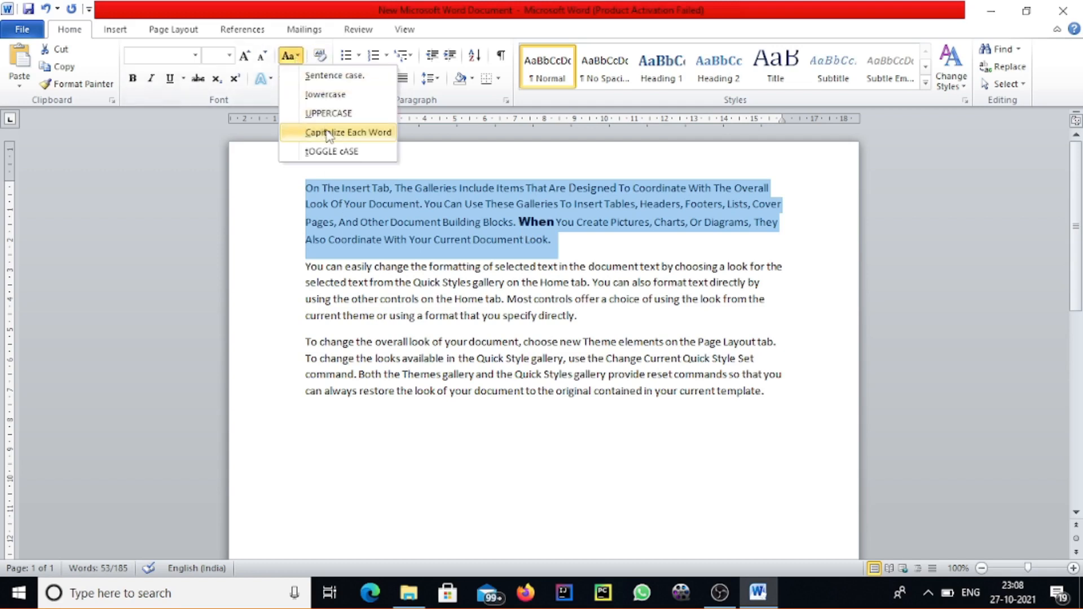
{"action": "left_click", "coordinate": [327, 133]}
Step: Apply tOGGLE cASE to the first paragraph and return it to sentence case
{"action": "left_click", "coordinate": [288, 56]}
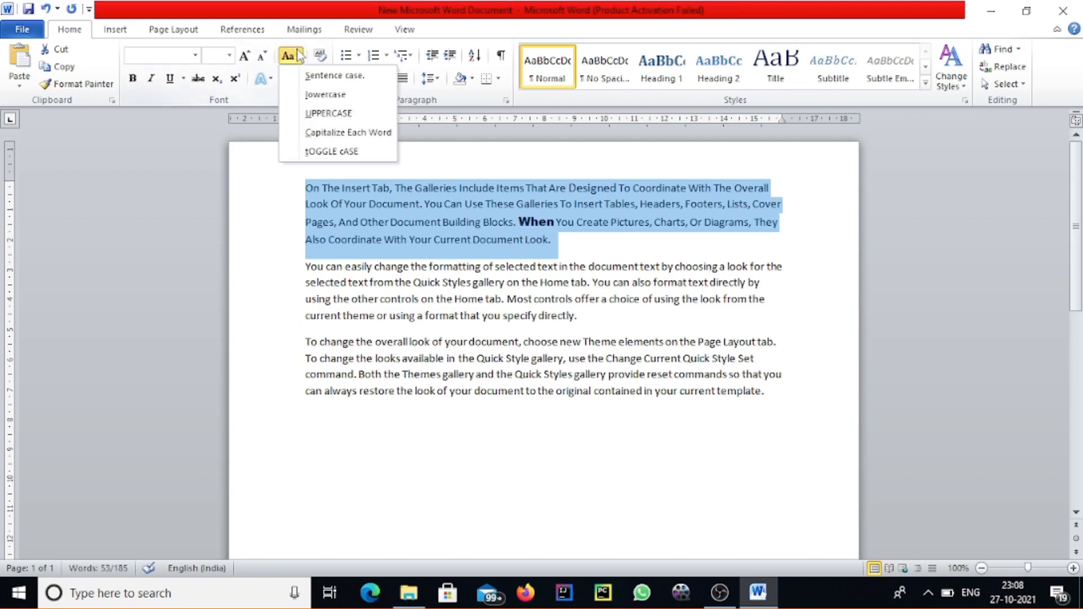
{"action": "left_click", "coordinate": [326, 152]}
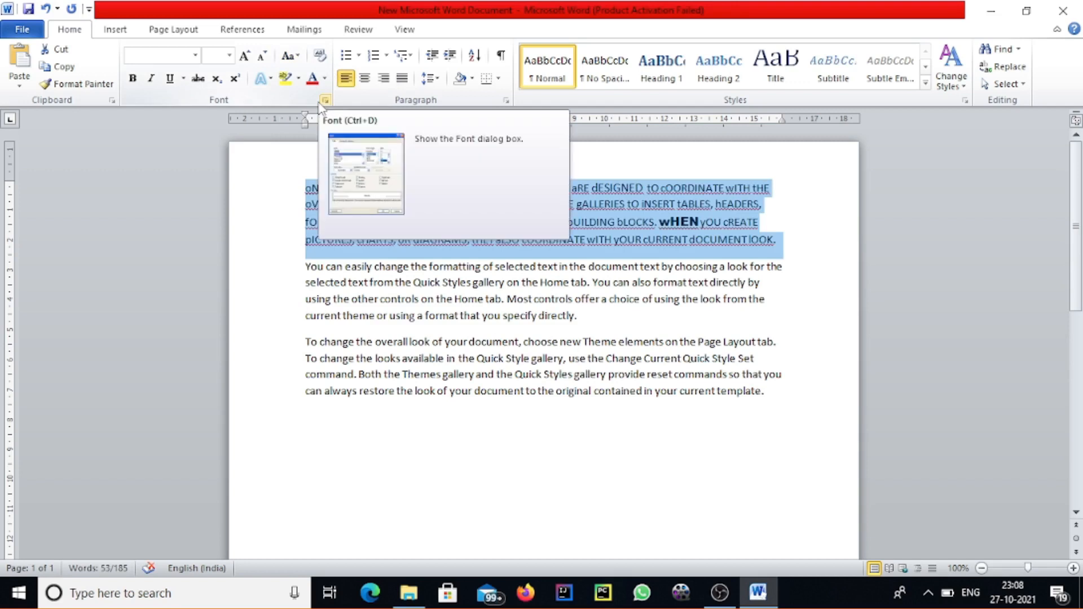
{"action": "left_click", "coordinate": [295, 59]}
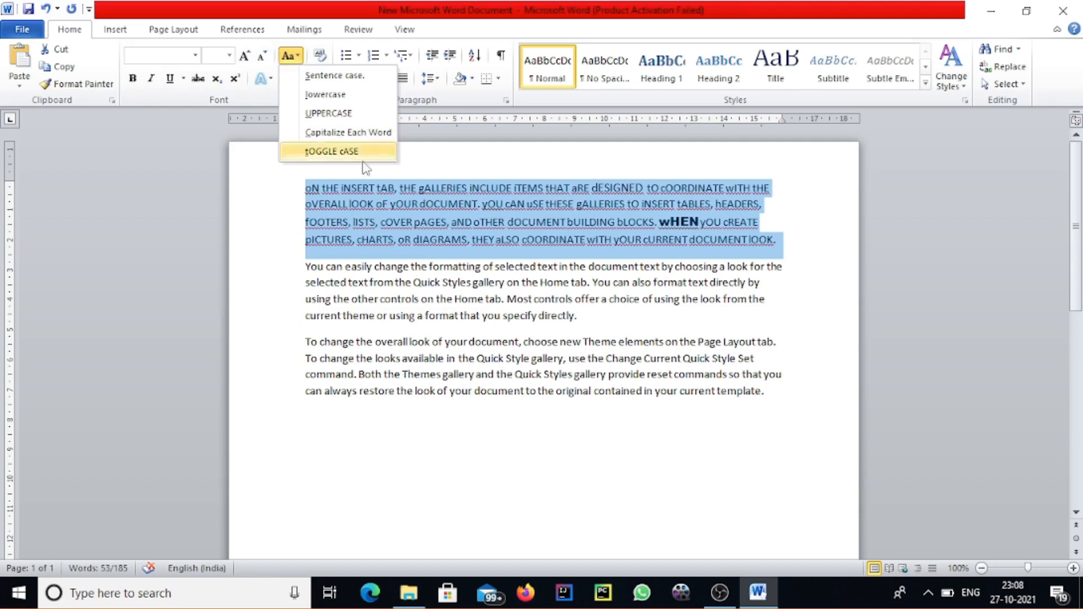
{"action": "left_click", "coordinate": [393, 232]}
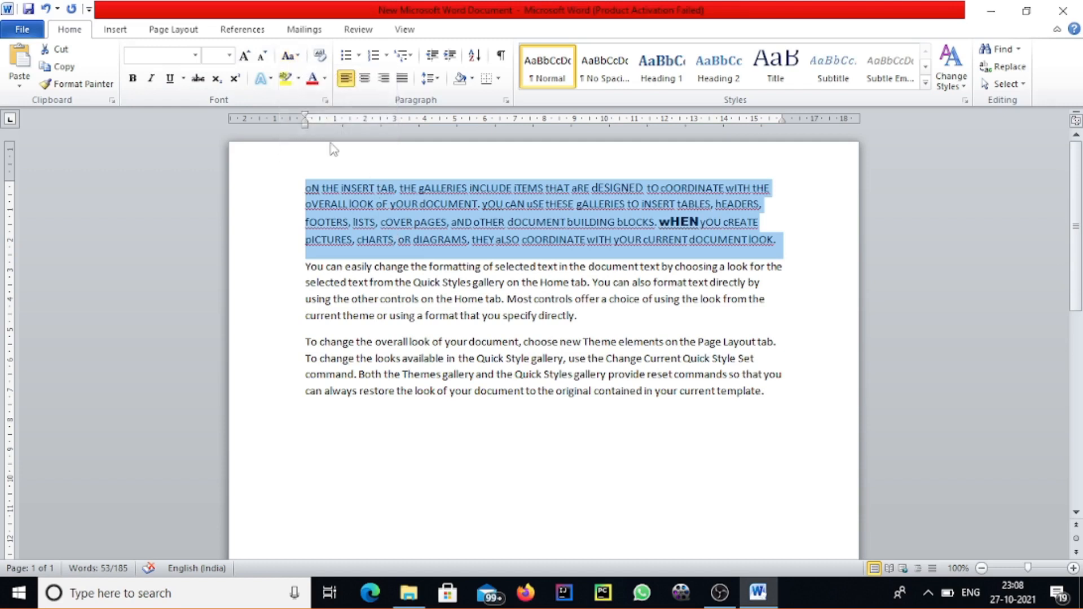
{"action": "left_click", "coordinate": [289, 56]}
{"action": "left_click", "coordinate": [310, 76]}
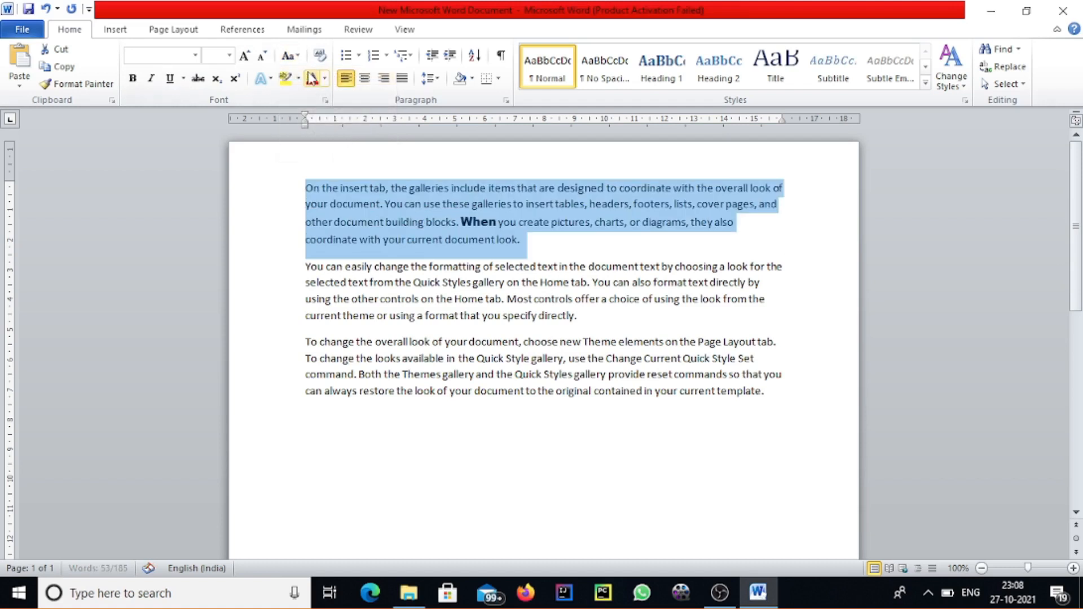
Step: Switch bold on and off several times for the whole first paragraph, leaving it off
{"action": "left_click", "coordinate": [130, 83]}
{"action": "left_click", "coordinate": [131, 82]}
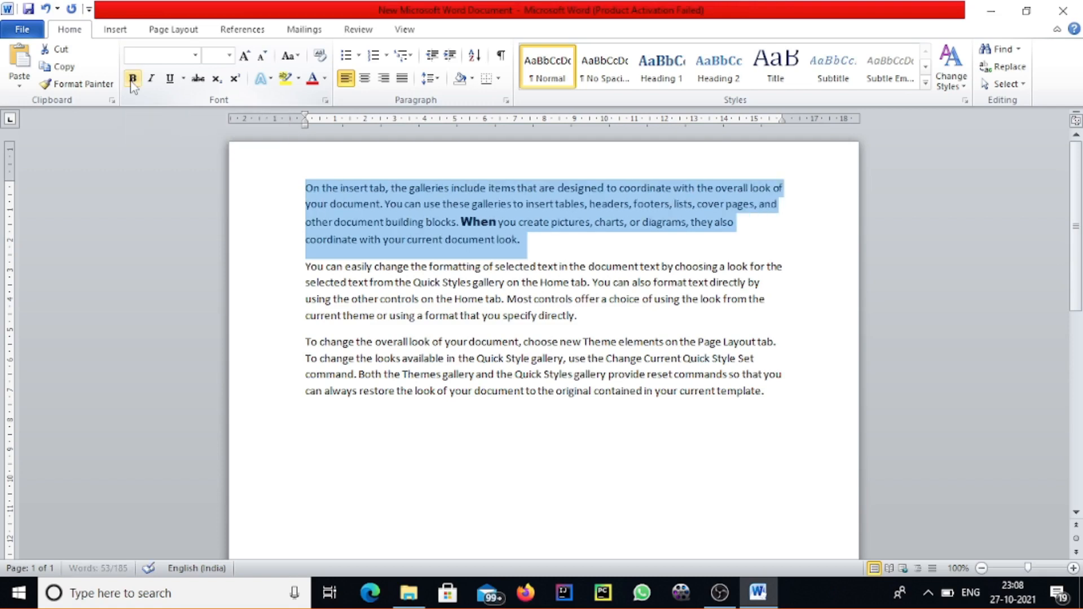
{"action": "left_click", "coordinate": [131, 82]}
{"action": "left_click", "coordinate": [131, 82]}
{"action": "left_click", "coordinate": [132, 82]}
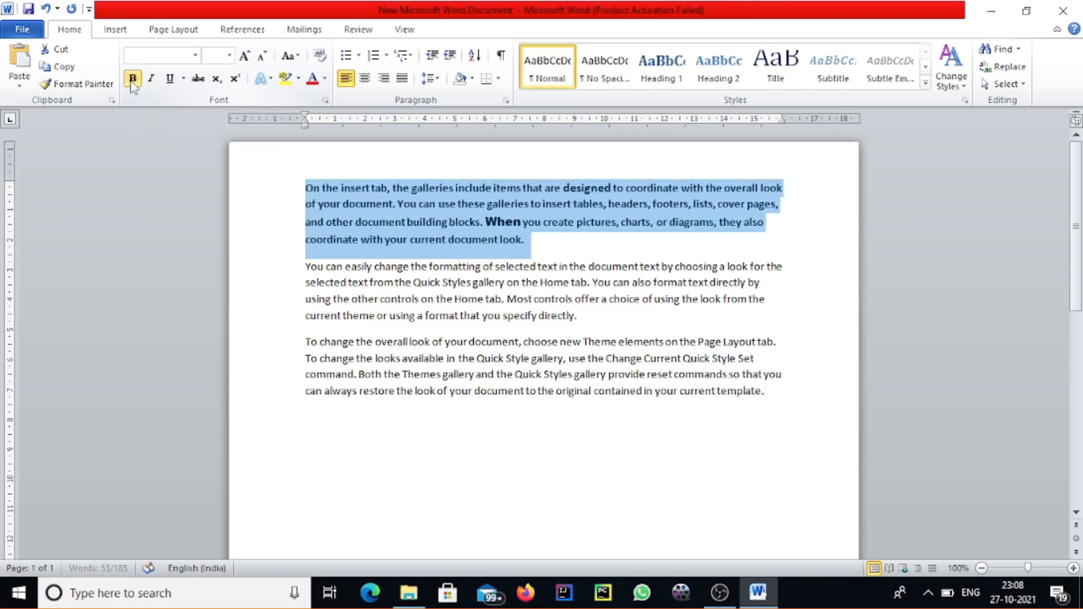
{"action": "left_click", "coordinate": [132, 83]}
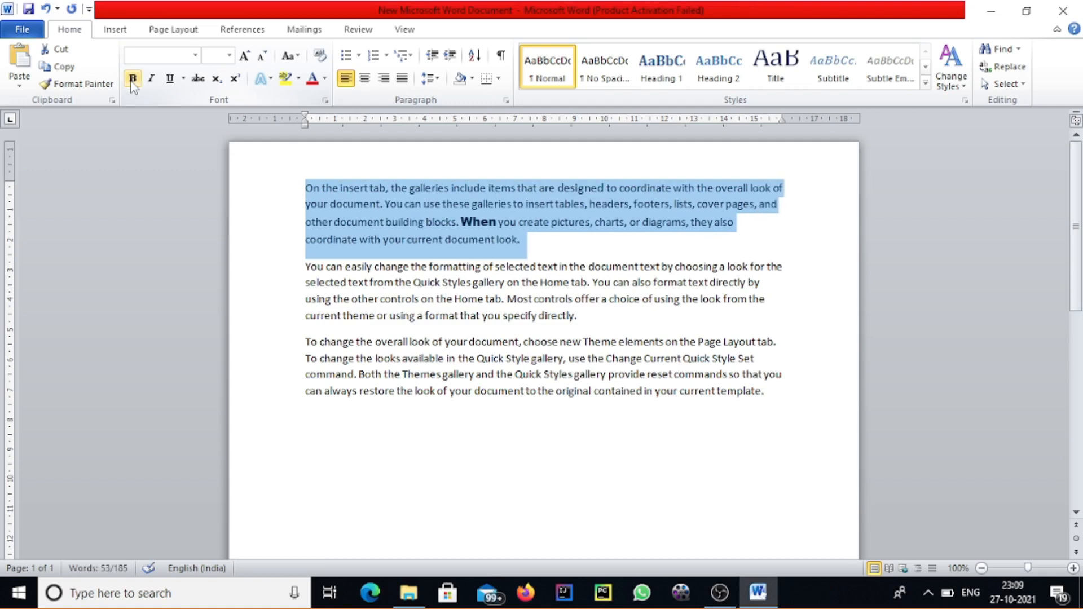
{"action": "left_click", "coordinate": [133, 88]}
{"action": "left_click", "coordinate": [133, 88]}
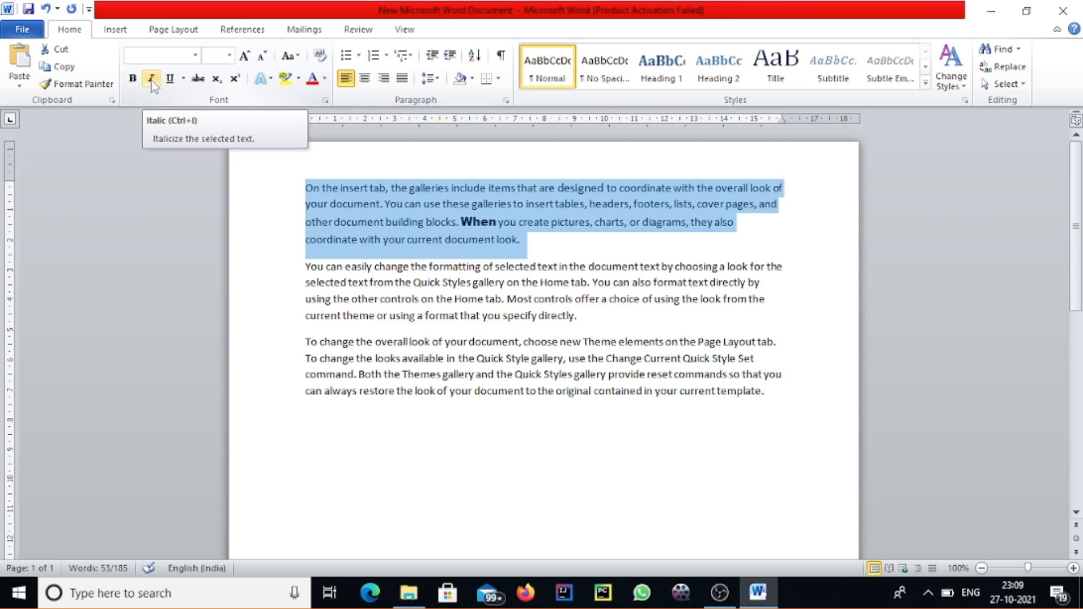
Step: Apply and remove italic on the first paragraph, and preview the underline styles on it without choosing one
{"action": "left_click", "coordinate": [151, 81]}
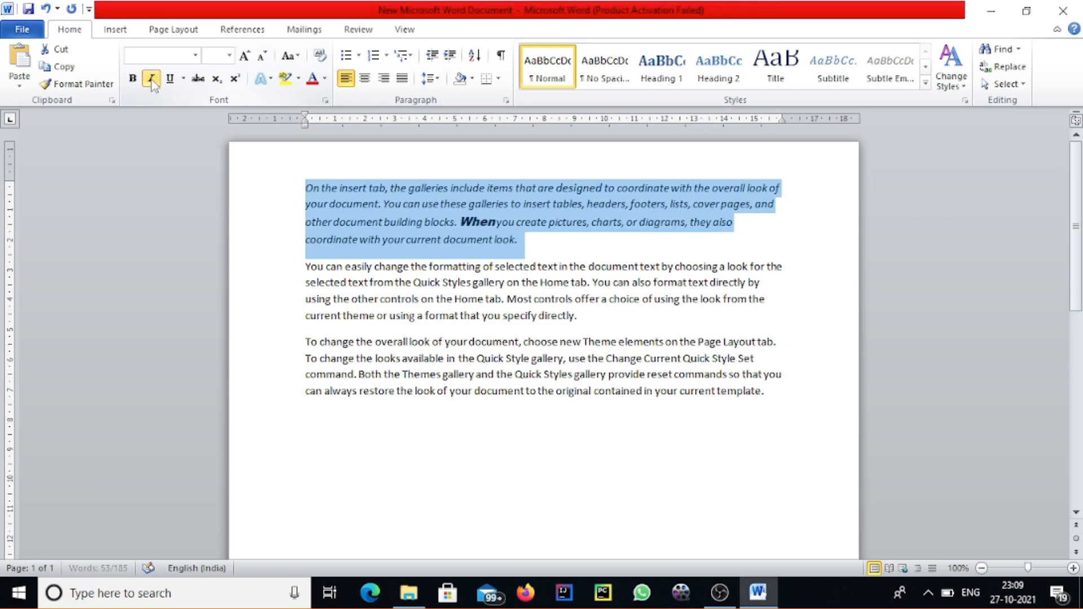
{"action": "left_click", "coordinate": [151, 81]}
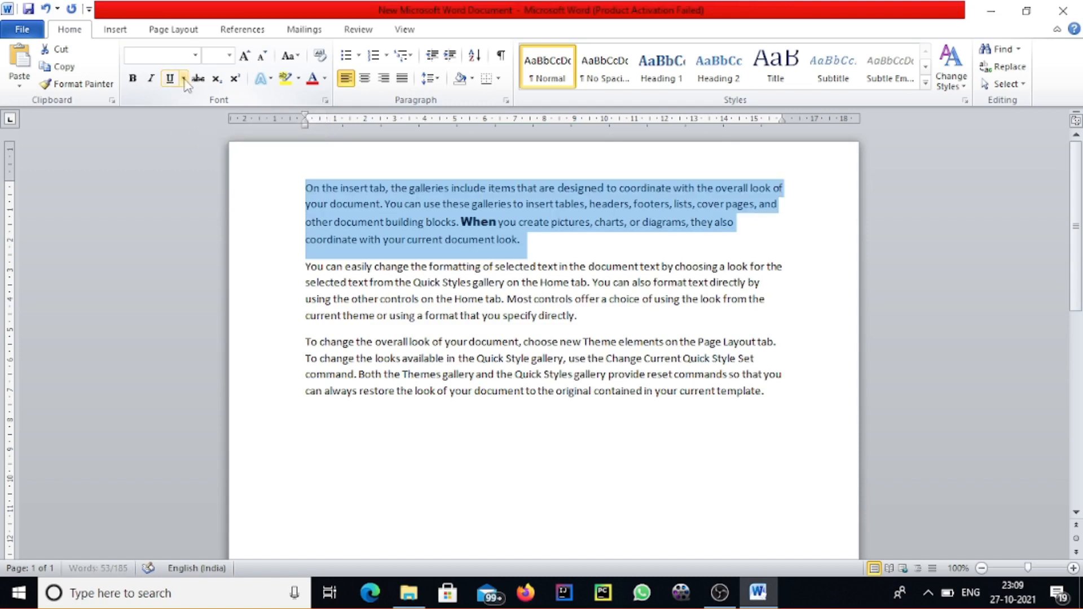
{"action": "left_click", "coordinate": [183, 79]}
{"action": "left_click", "coordinate": [184, 79]}
{"action": "left_click", "coordinate": [183, 79]}
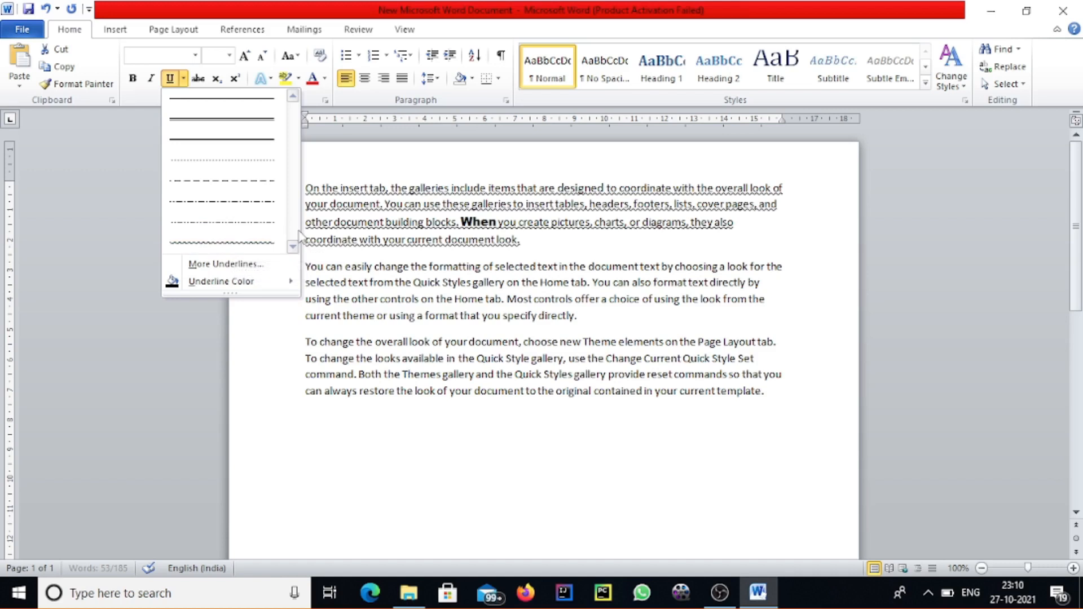
{"action": "left_click", "coordinate": [343, 222]}
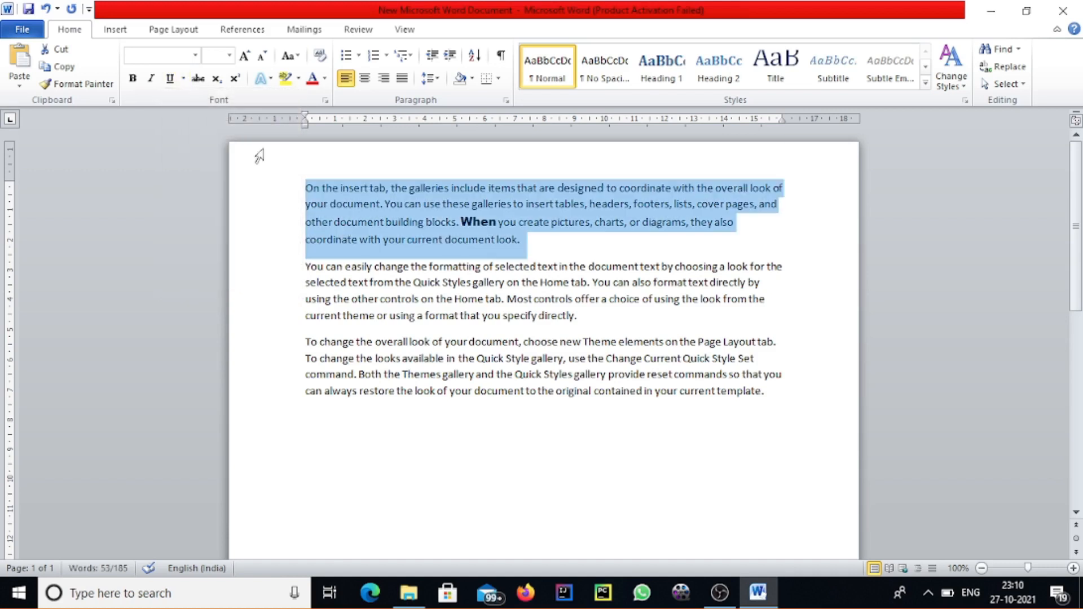
Step: Switch strikethrough on and off several times for the first paragraph, leaving it off
{"action": "left_click", "coordinate": [197, 79]}
{"action": "left_click", "coordinate": [197, 79]}
{"action": "left_click", "coordinate": [197, 79]}
{"action": "left_click", "coordinate": [197, 79]}
{"action": "left_click", "coordinate": [197, 79]}
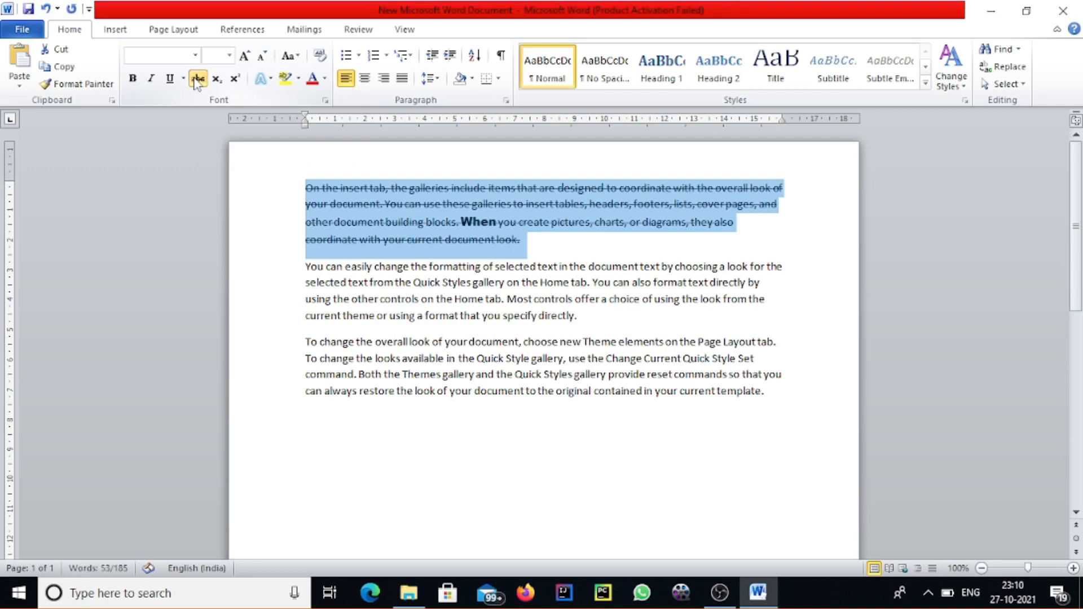
{"action": "left_click", "coordinate": [196, 79]}
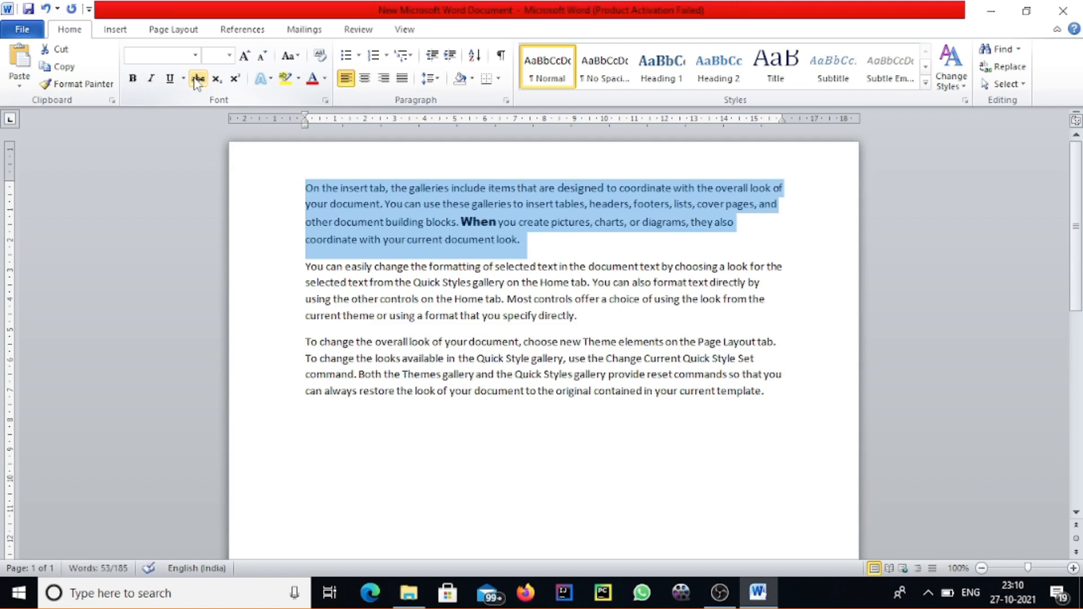
{"action": "left_click", "coordinate": [196, 78]}
{"action": "left_click", "coordinate": [197, 79]}
{"action": "left_click", "coordinate": [197, 79]}
{"action": "left_click", "coordinate": [197, 80]}
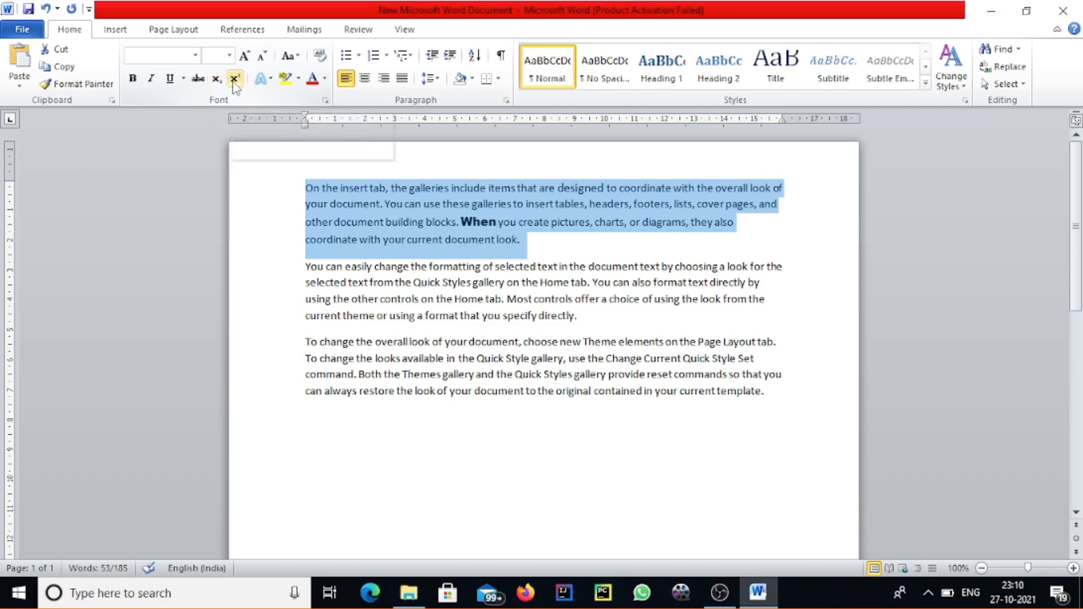
Step: Add the number 42 on a new line below the last paragraph, leaving one empty paragraph between them
{"action": "left_click", "coordinate": [787, 395]}
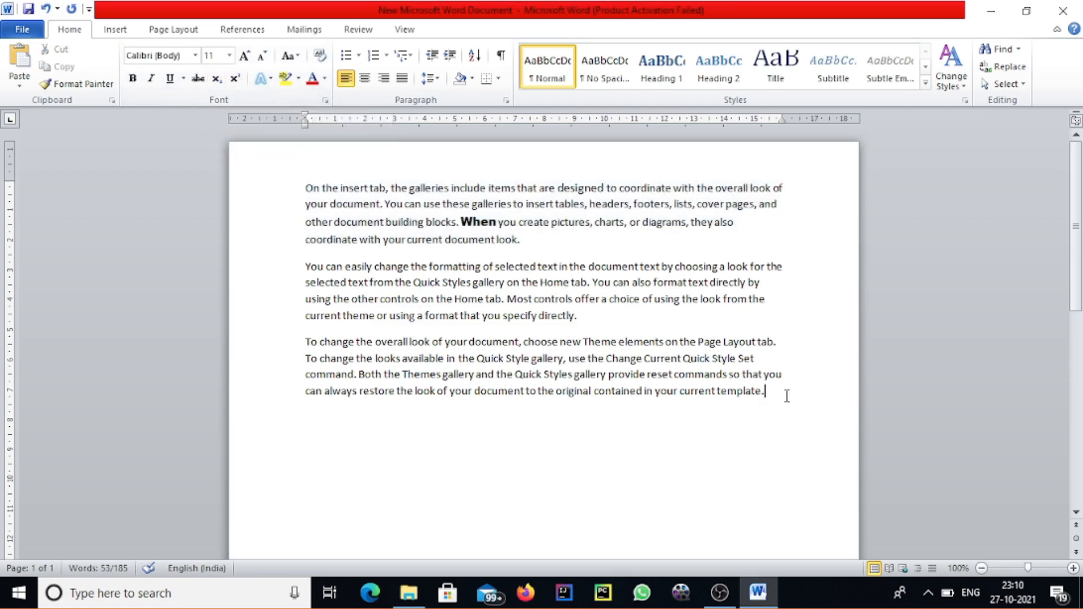
{"action": "key", "text": "Return"}
{"action": "key", "text": "Return"}
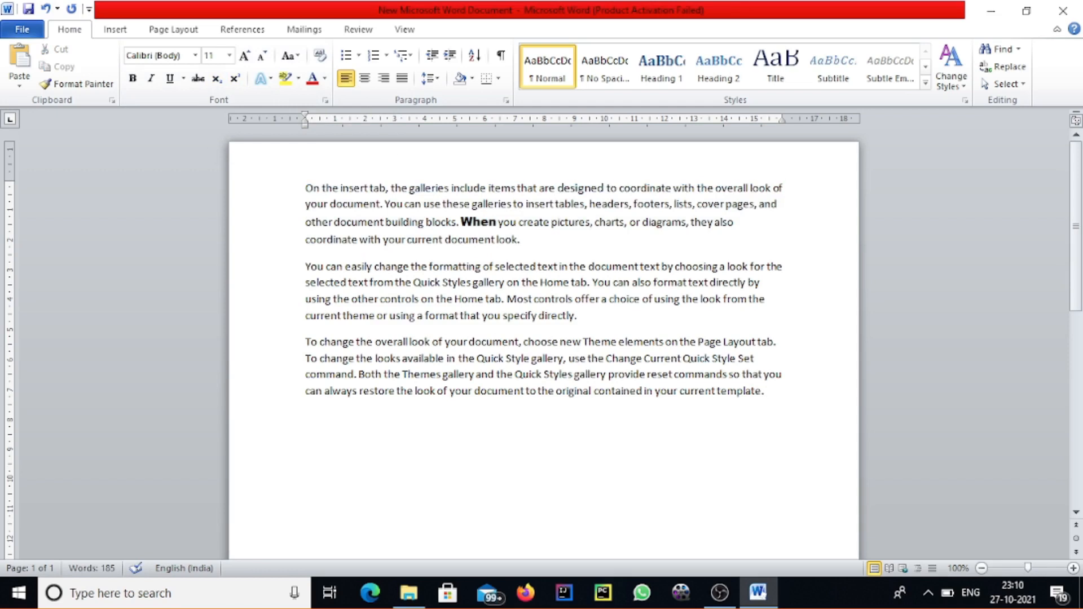
{"action": "type", "text": "42"}
Step: Try superscript and subscript on the digit 2 of 42, and delete the number
{"action": "key", "text": "shift+Left"}
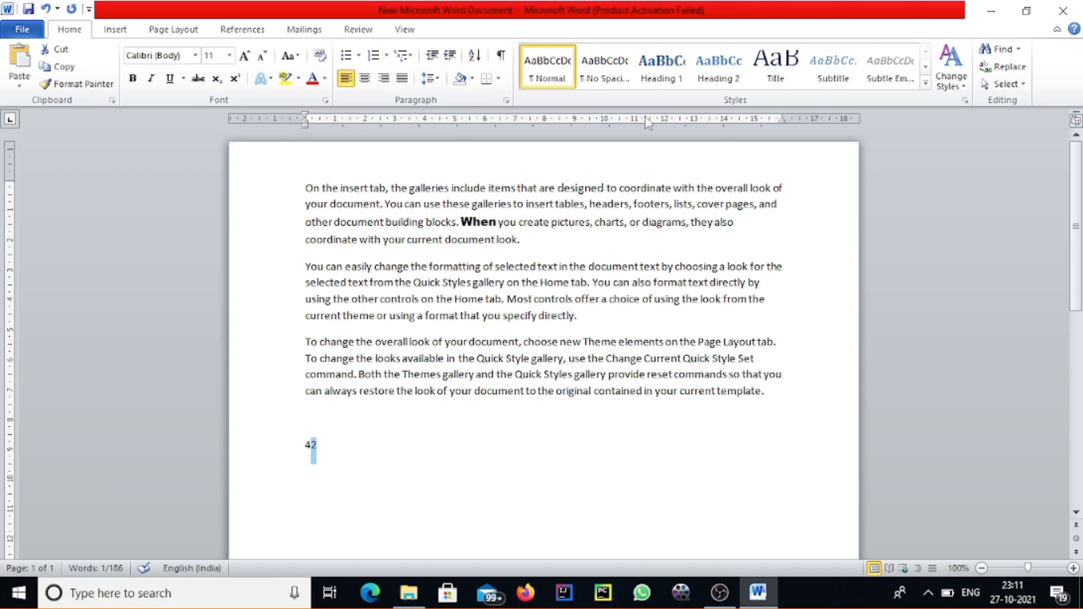
{"action": "left_click", "coordinate": [235, 78]}
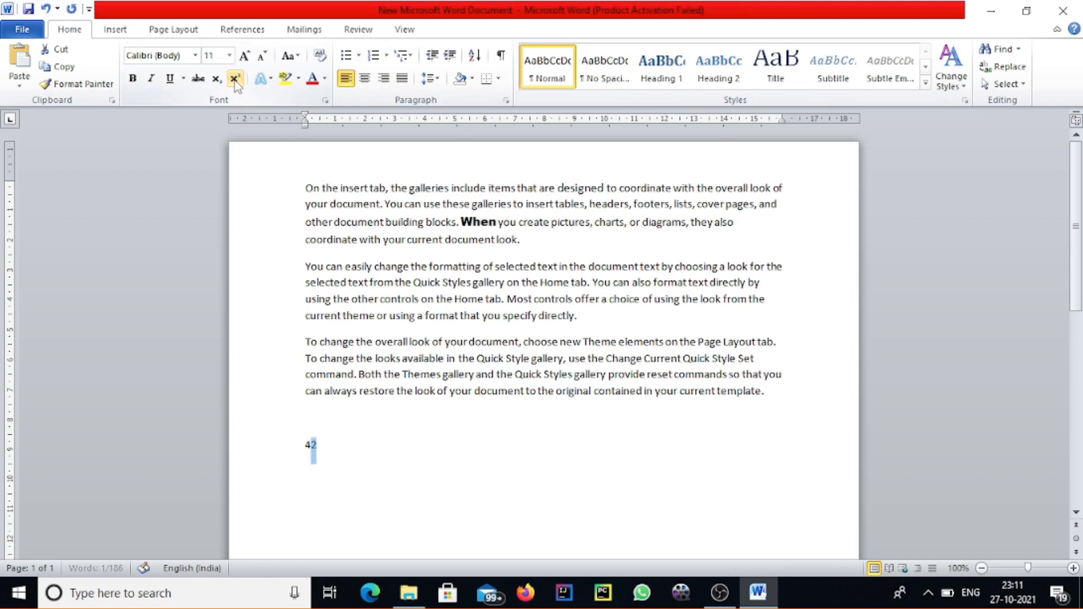
{"action": "left_click", "coordinate": [235, 79]}
{"action": "left_click", "coordinate": [219, 82]}
{"action": "left_click", "coordinate": [219, 82]}
{"action": "key", "text": "BackSpace"}
{"action": "key", "text": "BackSpace"}
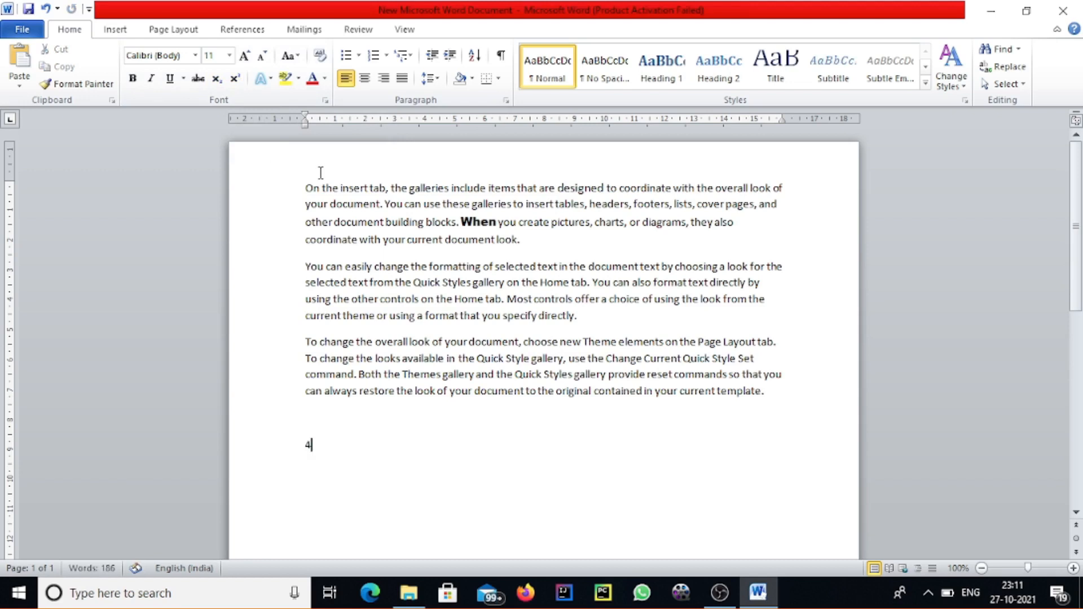
Step: Select the second paragraph and preview the font colors and text highlight colors on it without applying any
{"action": "triple_click", "coordinate": [405, 284]}
{"action": "left_click", "coordinate": [405, 284]}
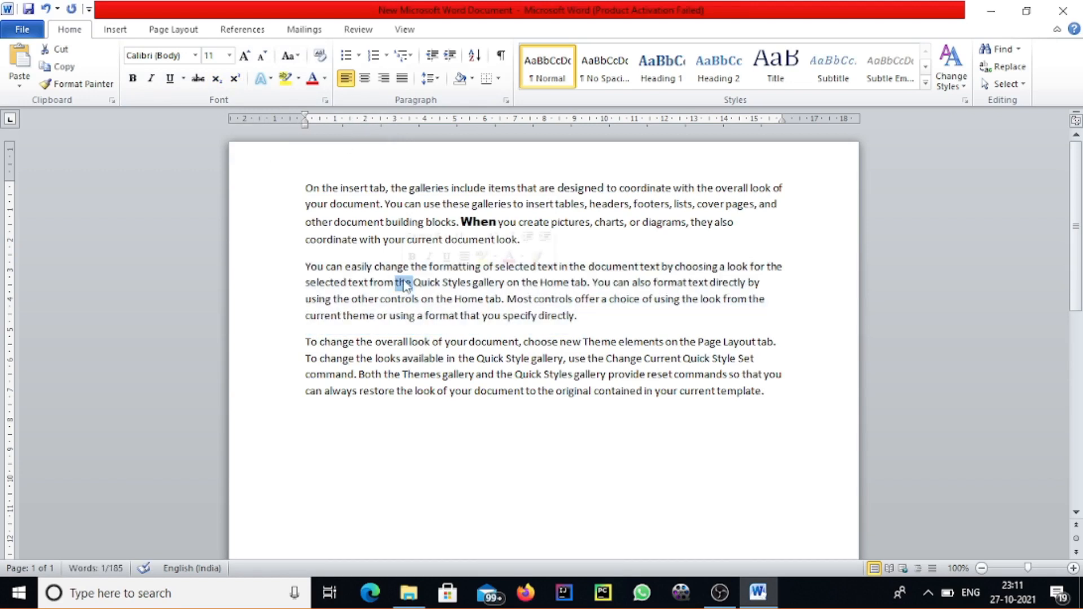
{"action": "triple_click", "coordinate": [405, 283]}
{"action": "left_click", "coordinate": [326, 79]}
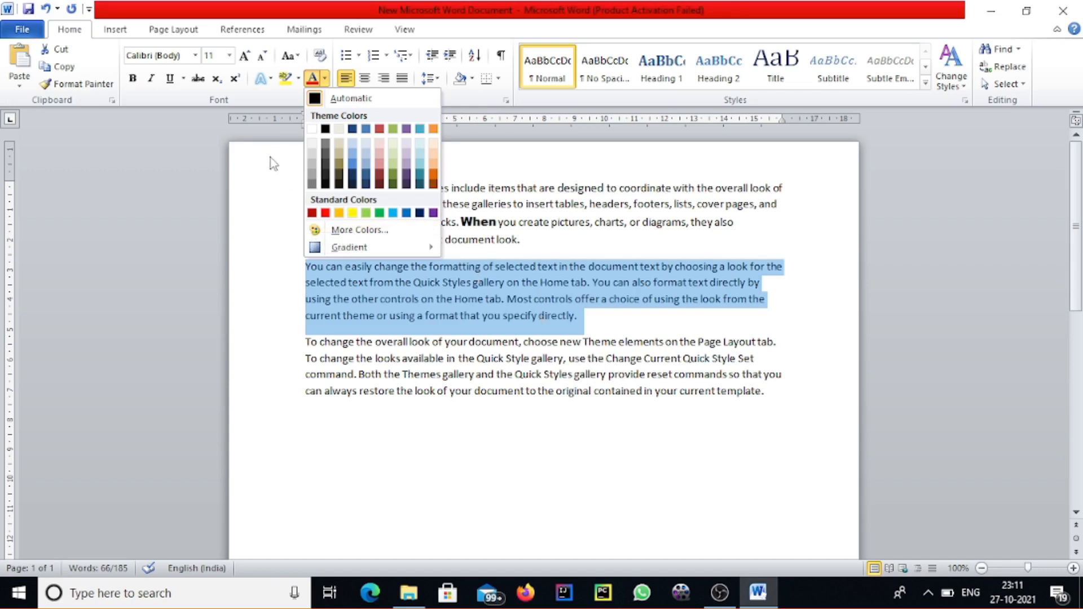
{"action": "left_click", "coordinate": [275, 125]}
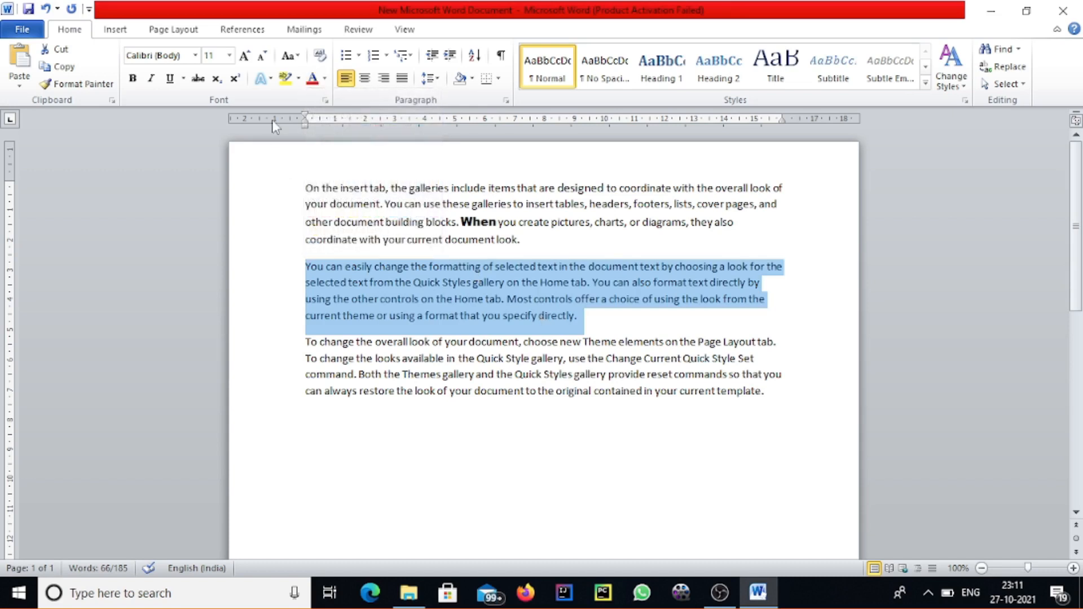
{"action": "left_click", "coordinate": [298, 78]}
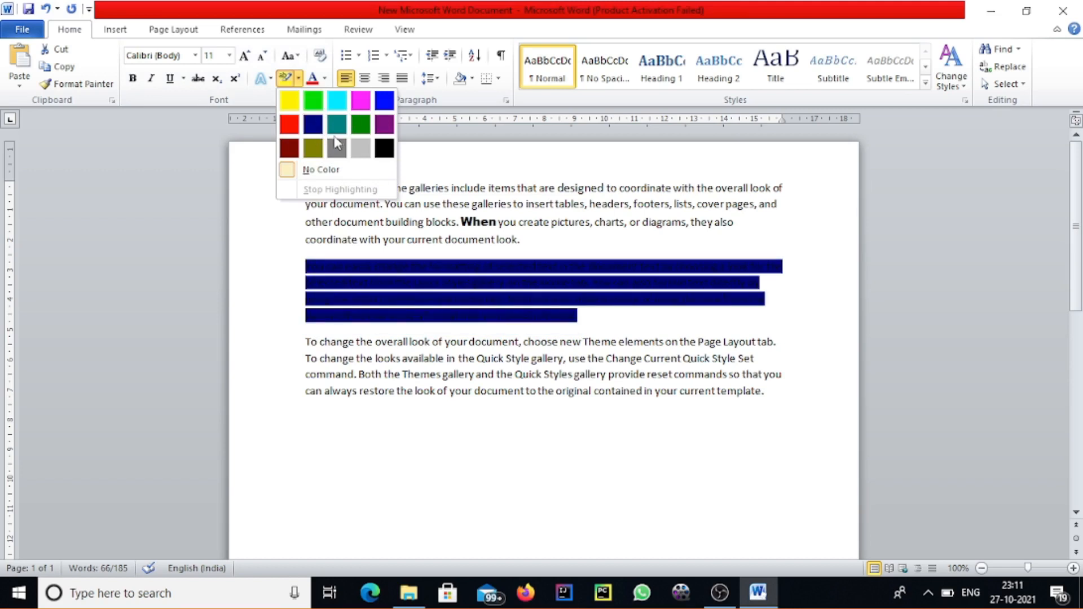
{"action": "left_click", "coordinate": [453, 222]}
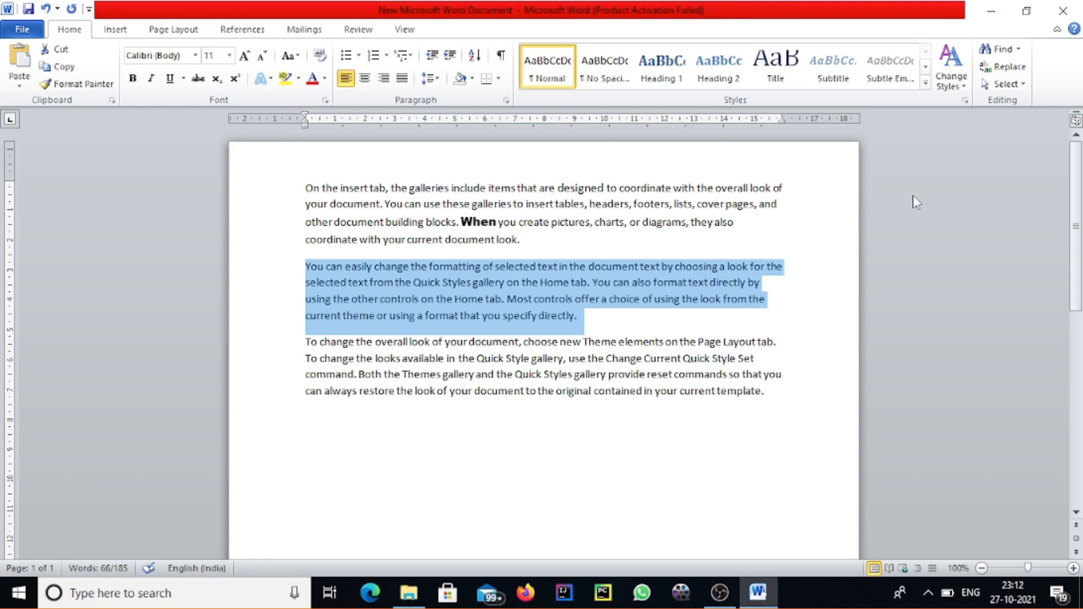
Step: Close the document without saving the changes
{"action": "left_click", "coordinate": [1063, 11]}
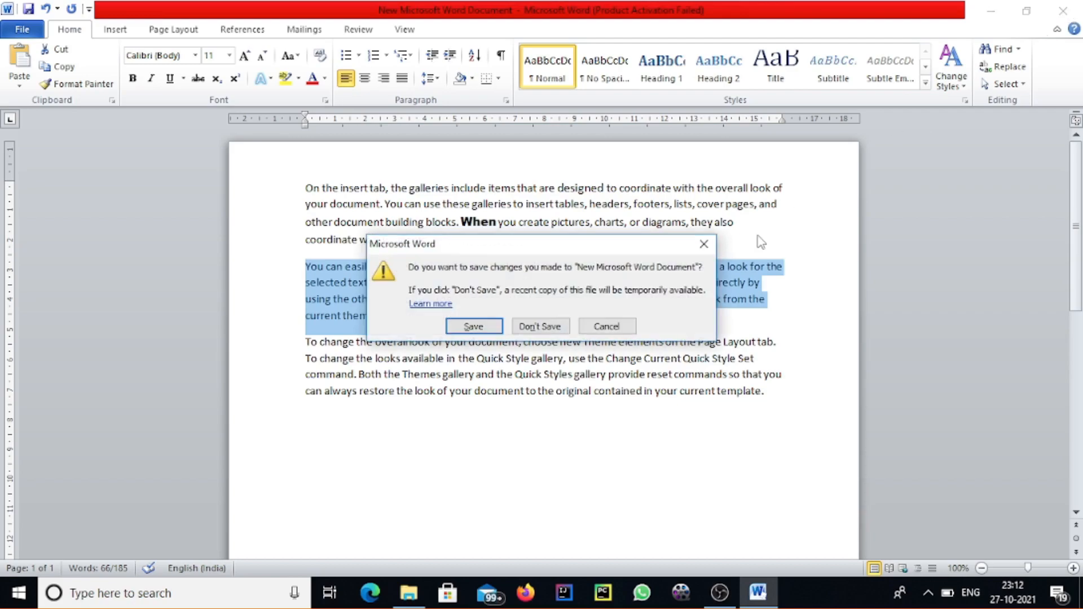
{"action": "left_click", "coordinate": [555, 325]}
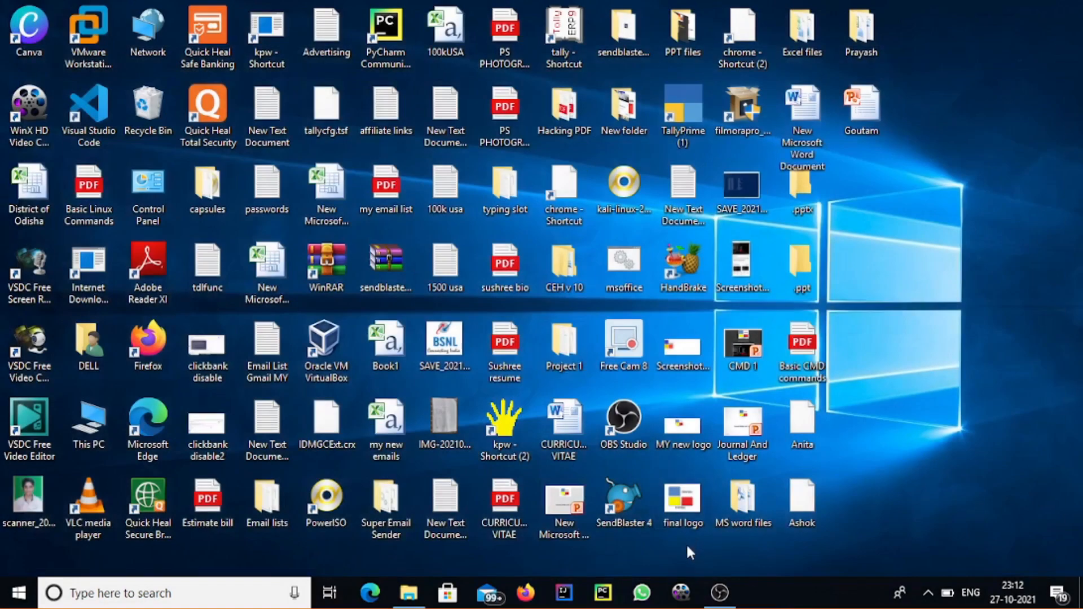